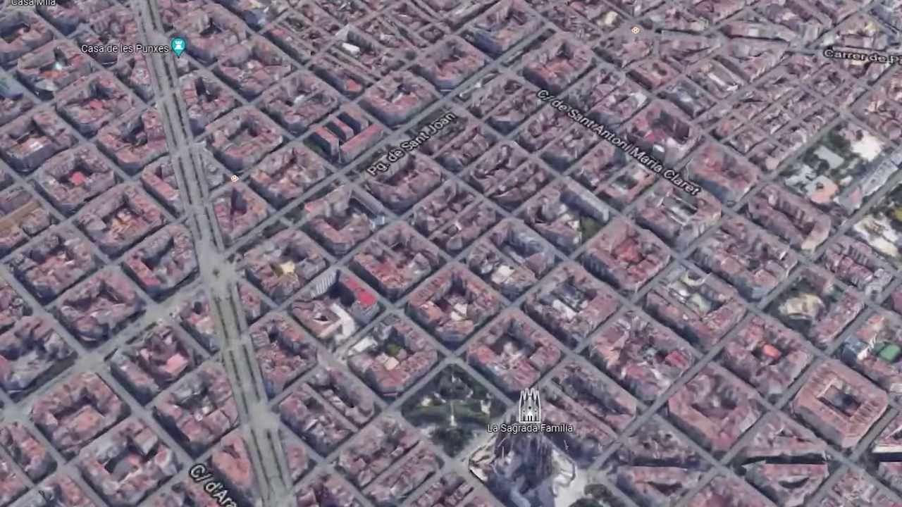
drag(530, 491, 531, 8)
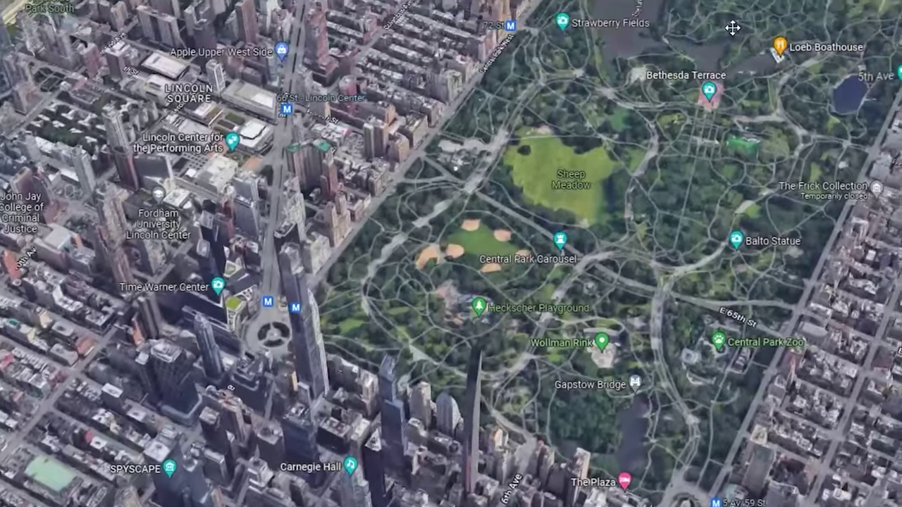
drag(733, 26, 459, 475)
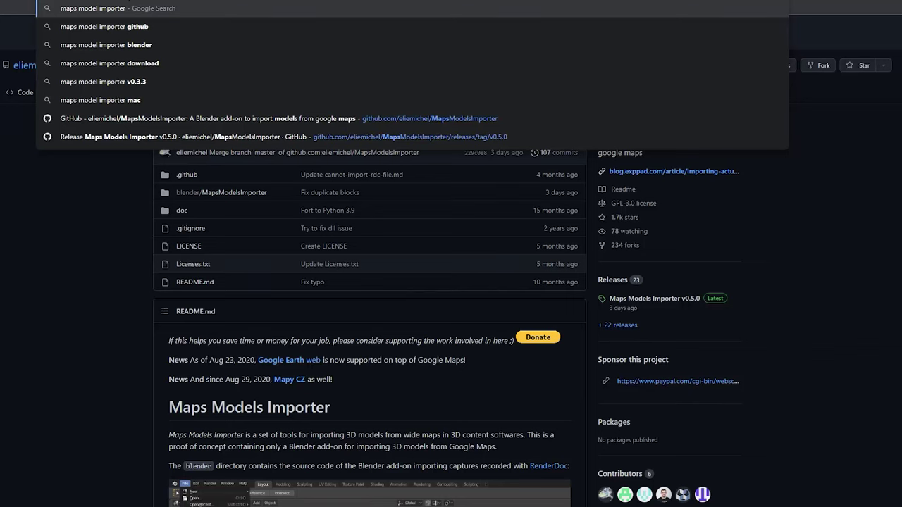
Open the Maps Models Importer v0.5.0 release page on GitHub and review the required Blender, RenderDoc and Chrome versions.
click(172, 131)
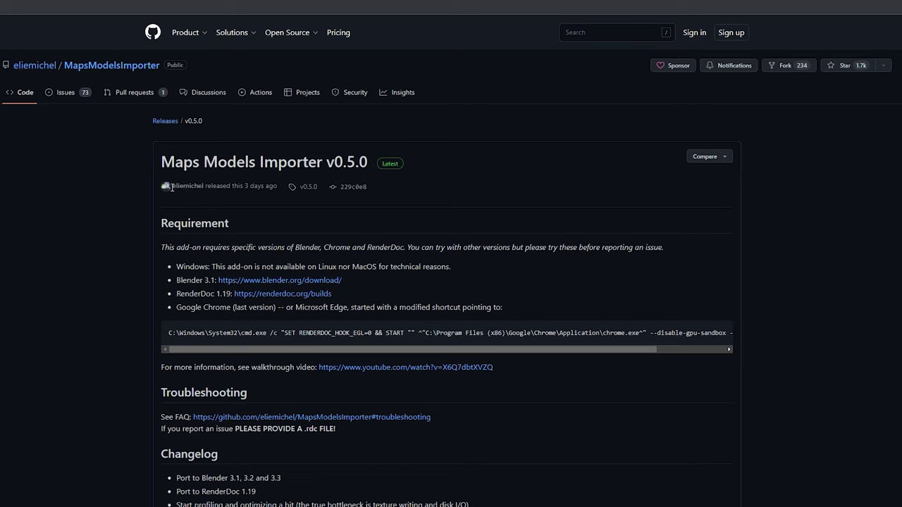
drag(173, 186, 204, 188)
scroll(210, 209, down, 1)
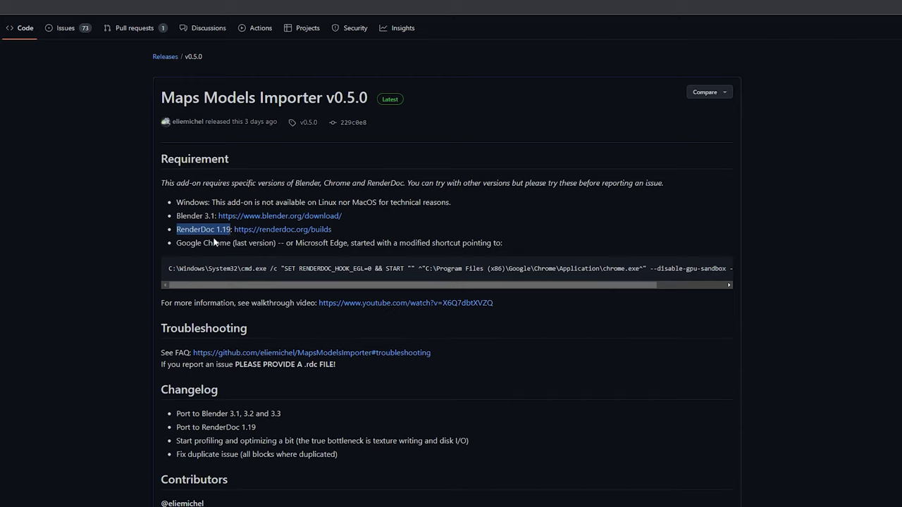
drag(177, 244, 211, 244)
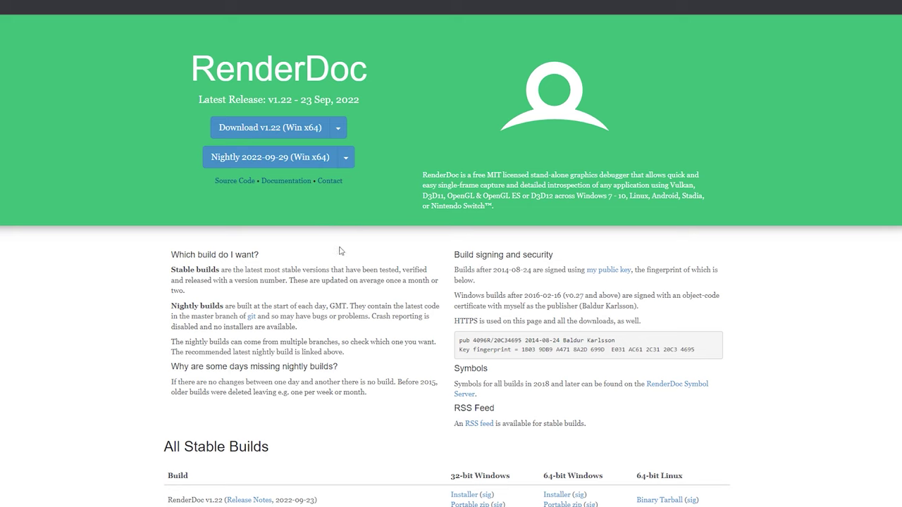
Check the builds offered on the RenderDoc builds page and the Blender download page.
scroll(342, 250, down, 5)
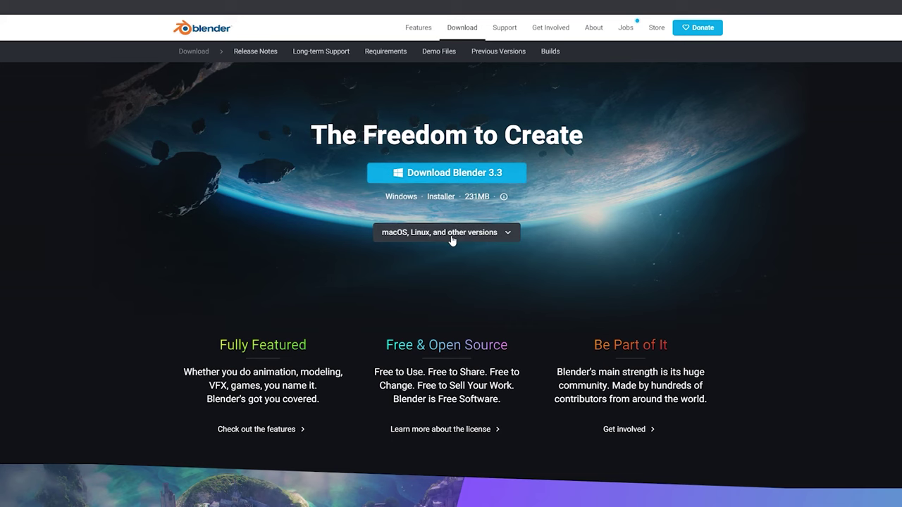
scroll(511, 261, down, 10)
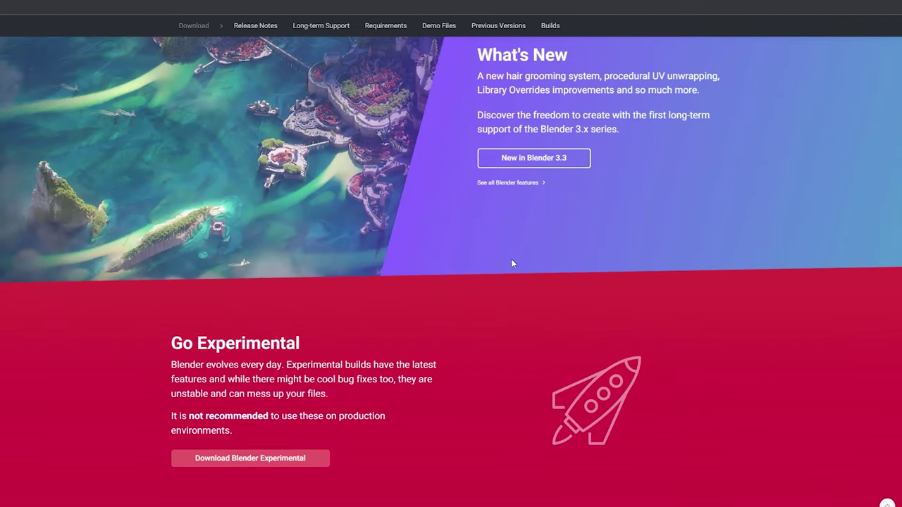
scroll(511, 261, up, 15)
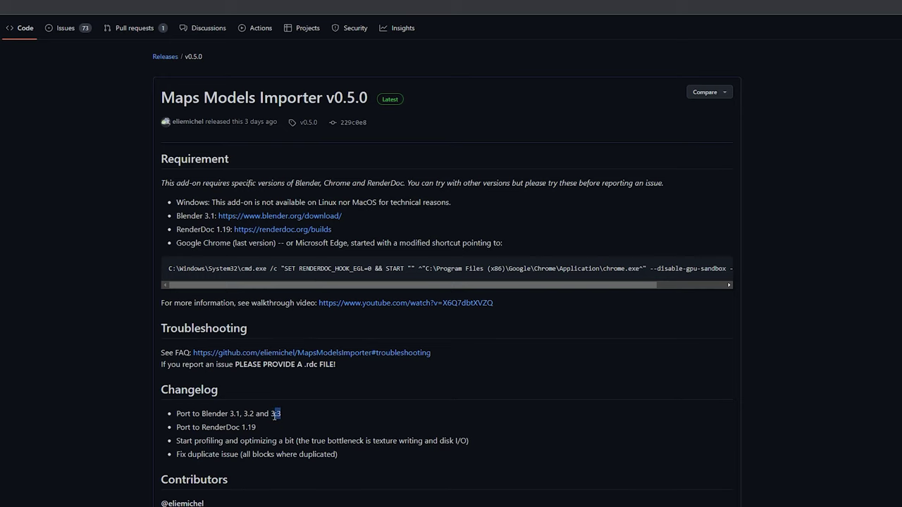
Replace the Google Chrome shortcut's target with the cmd.exe command copied from the release page, which sets RENDERDOC_HOOK_EGL=0 and disables the GPU sandbox.
drag(168, 268, 812, 296)
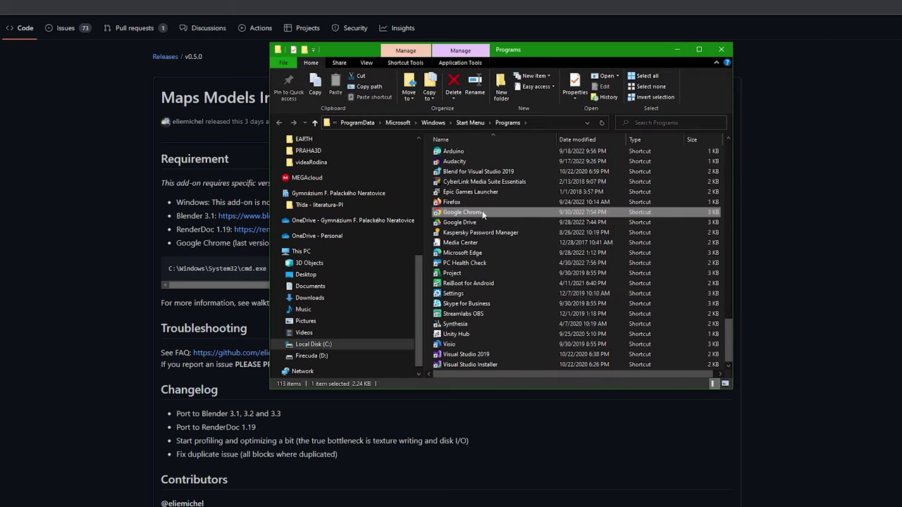
right_click(482, 213)
click(525, 461)
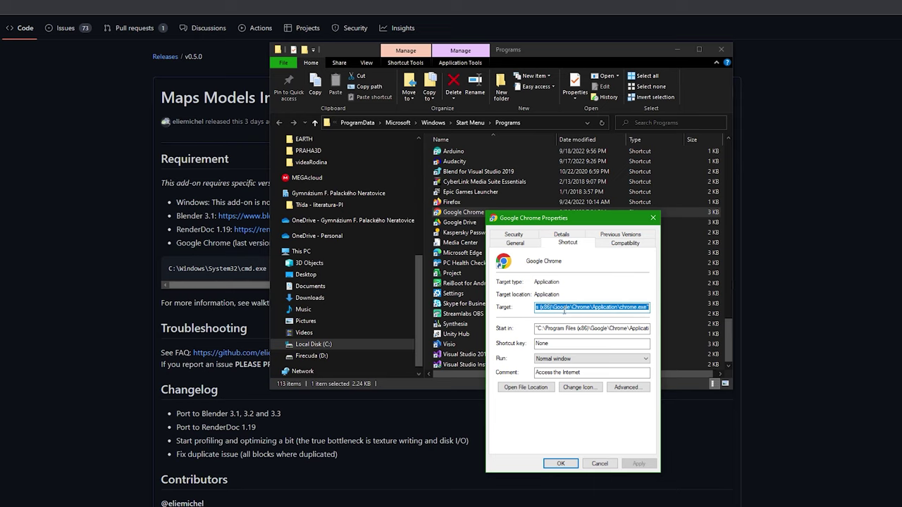
click(548, 306)
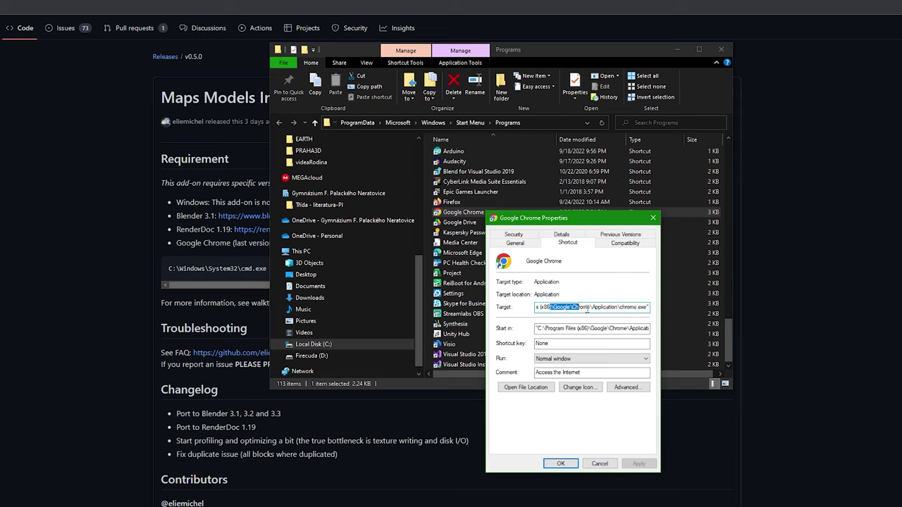
key(End)
text(" --disable-gpu-sandbox --gpu-startup-dialog")
key(ctrl+a)
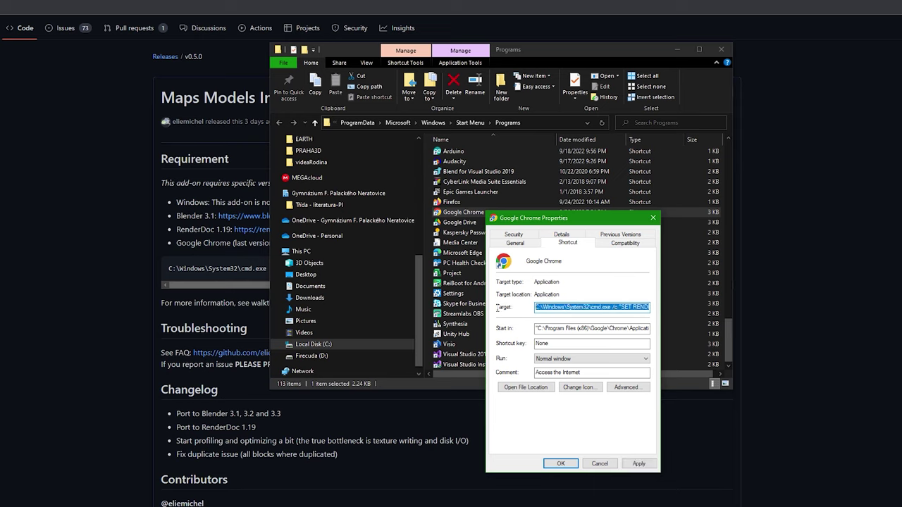
key(ctrl+v)
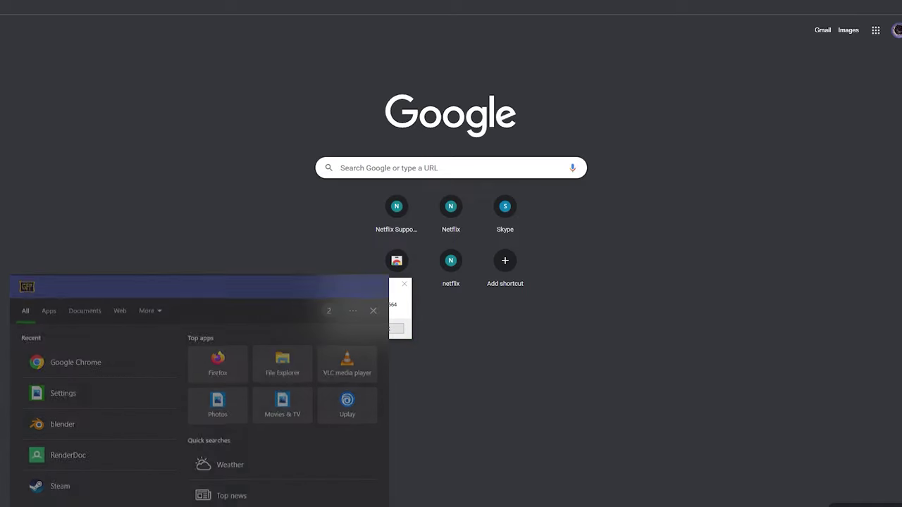
Launch RenderDoc over the Chrome window and open its Inject into Process view.
key(super)
text(re)
click(81, 355)
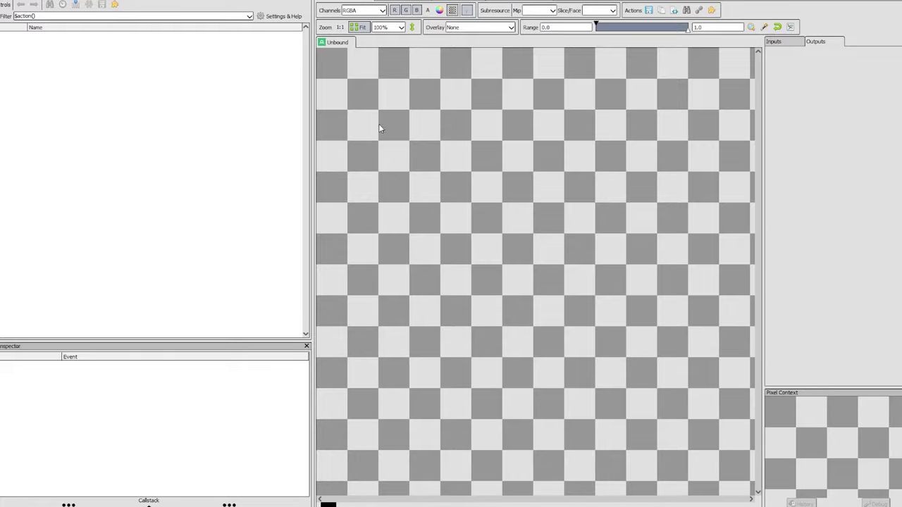
drag(179, 0, 490, 84)
click(307, 96)
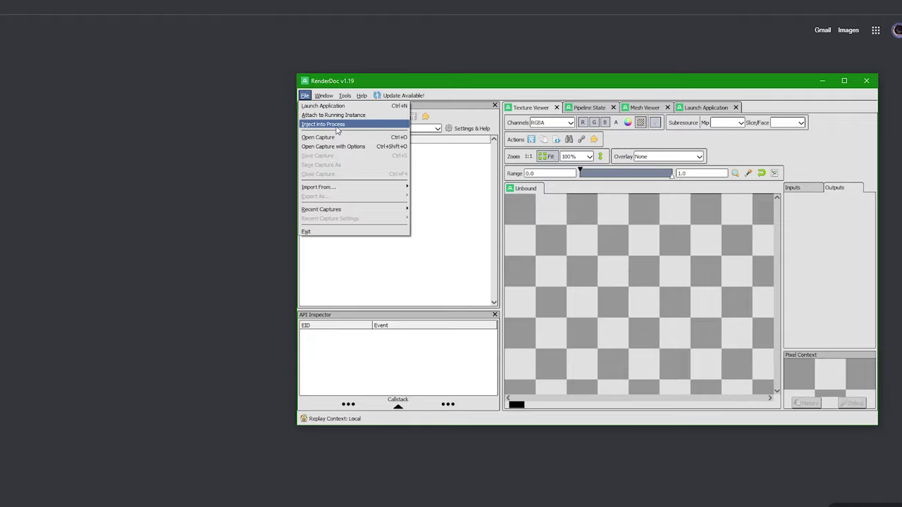
click(331, 125)
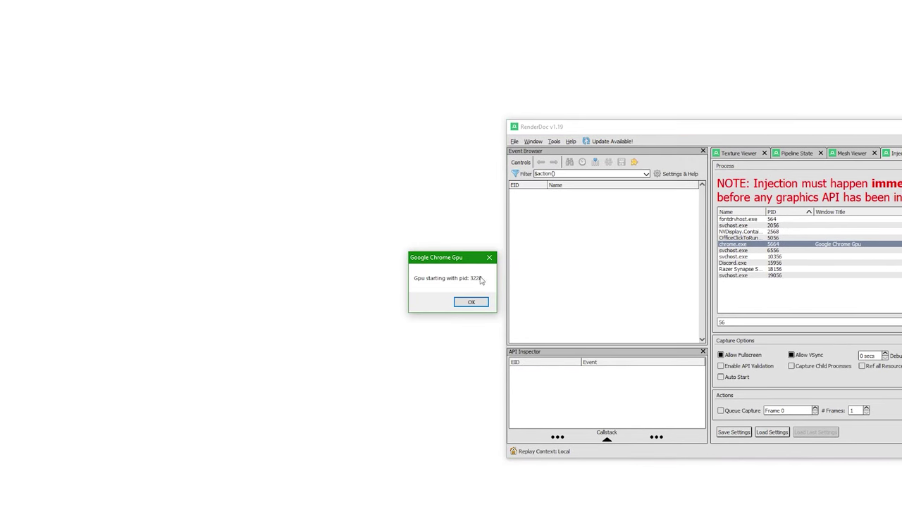
Filter the refreshed process list by 32 and inject RenderDoc into the chrome.exe process titled Google Chrome Gpu.
drag(592, 127, 380, 131)
drag(545, 326, 504, 325)
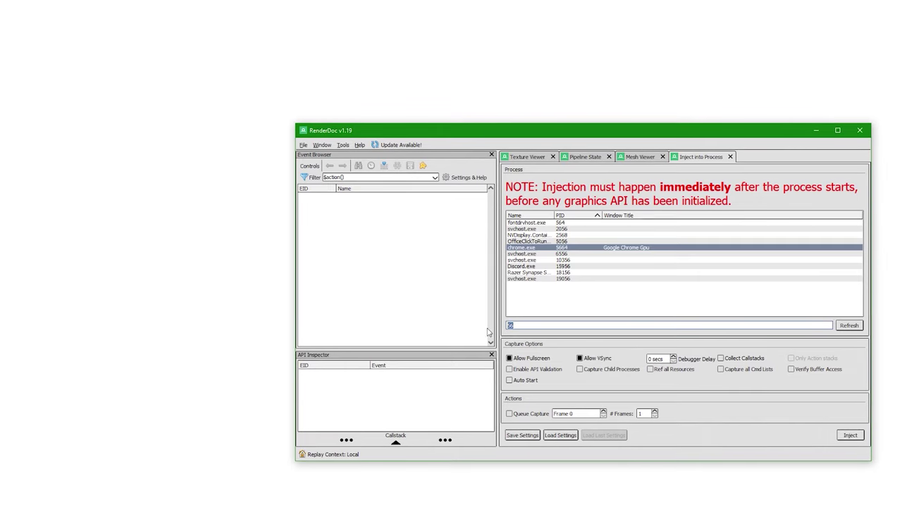
text(32)
click(848, 325)
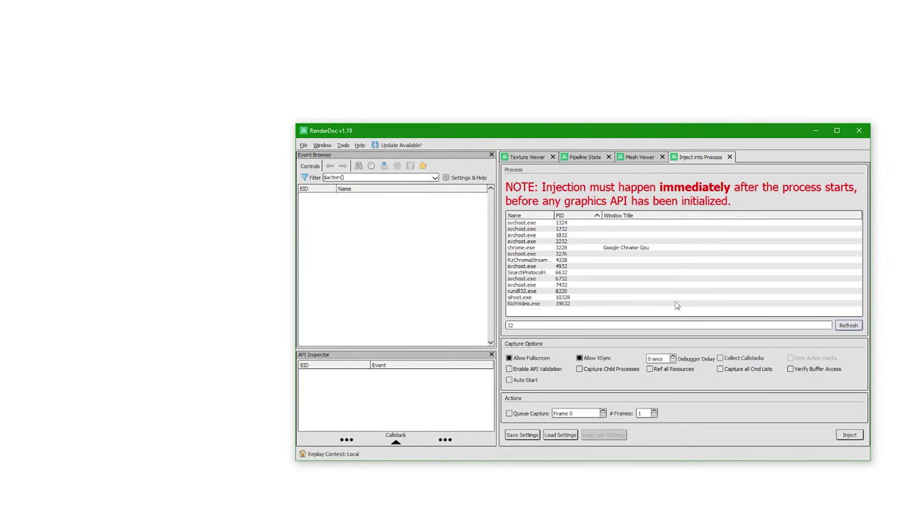
click(603, 248)
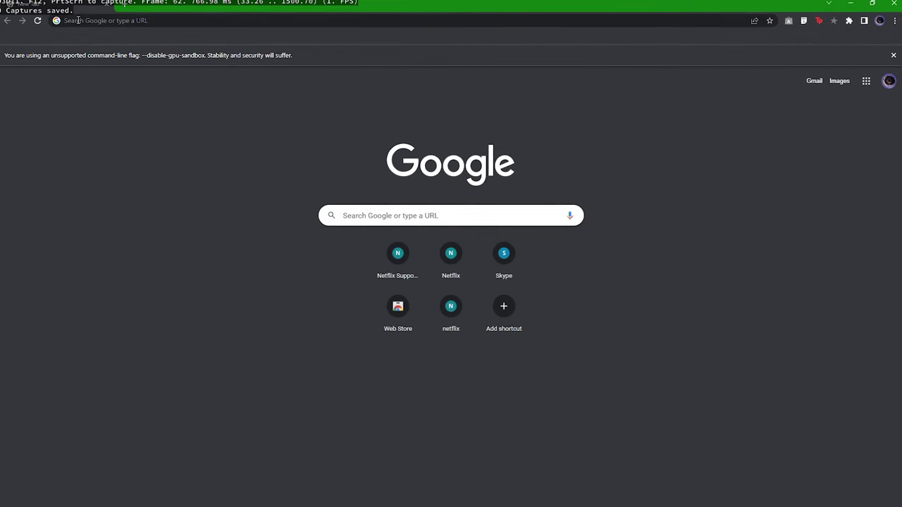
Switch to Google Maps over central London, turn on satellite imagery in 3D and rotate the map.
key(alt+Tab)
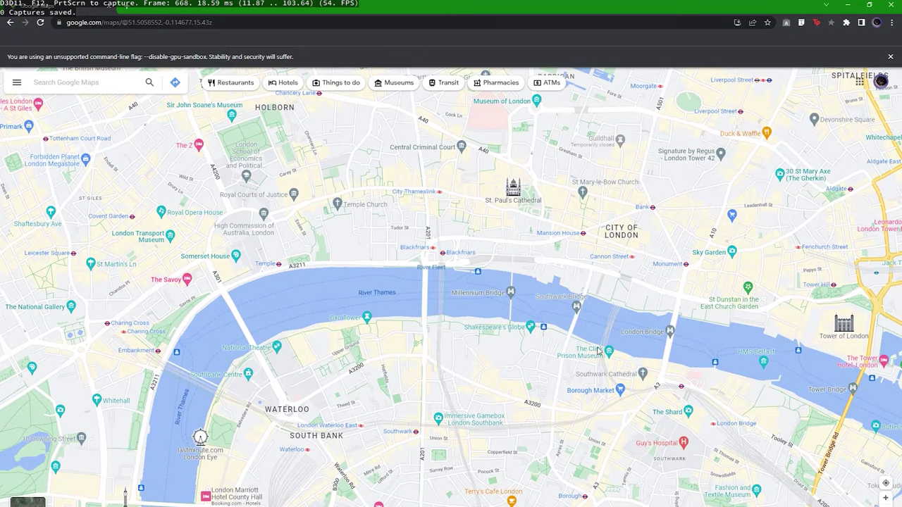
scroll(586, 357, up, 5)
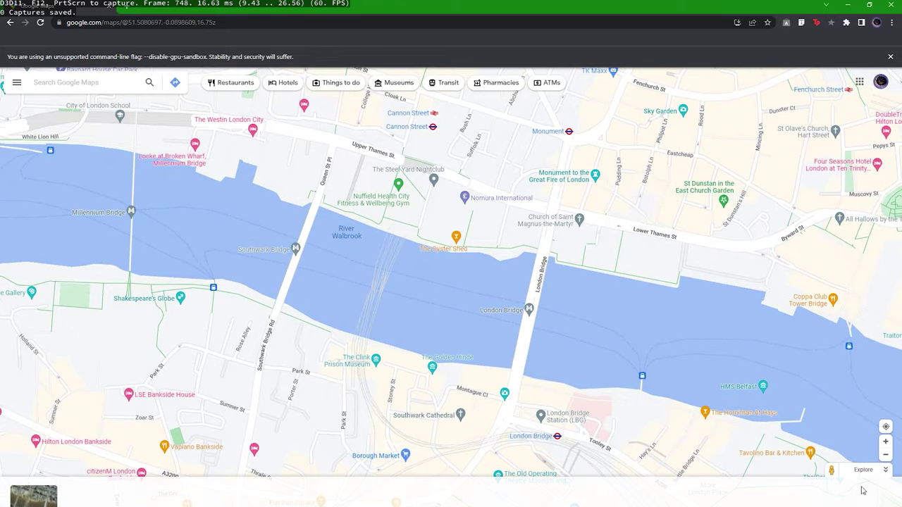
click(33, 497)
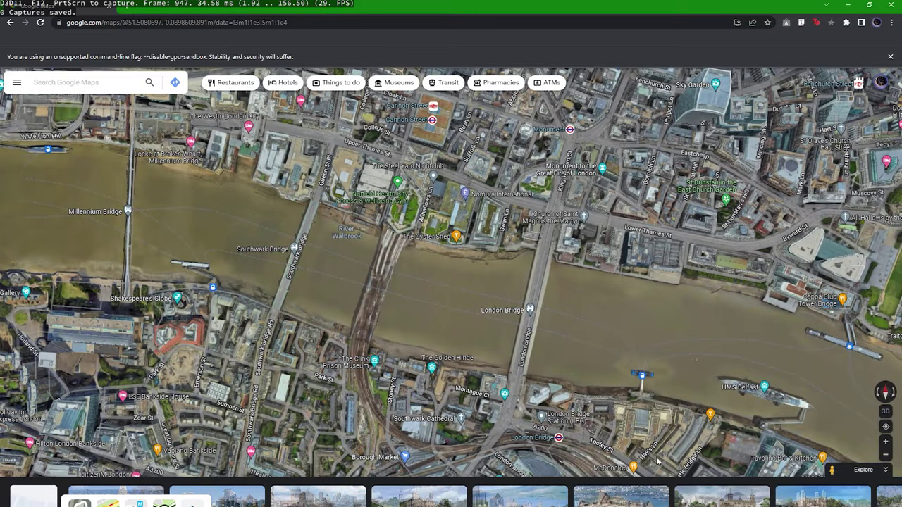
click(885, 411)
click(878, 398)
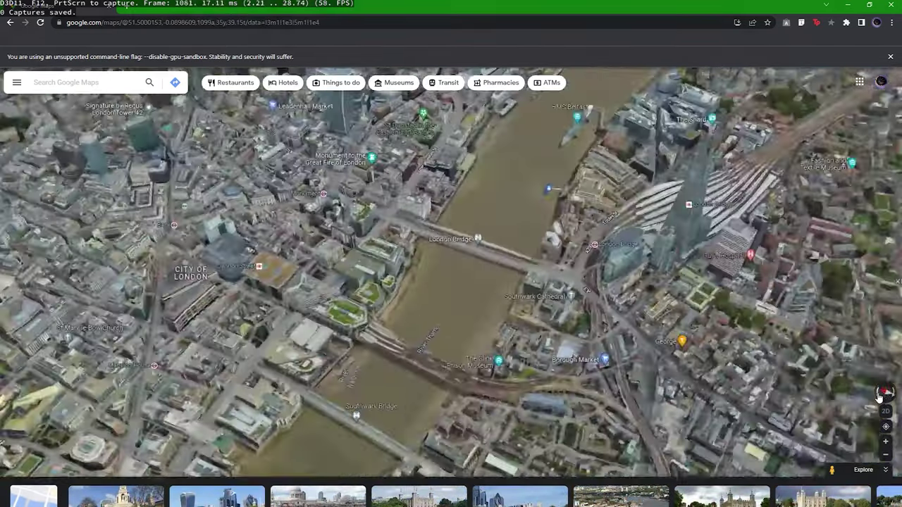
click(878, 398)
click(878, 398)
Frame the 3D map on Tower Bridge, the Tower of London and the surrounding Thames banks.
scroll(655, 396, down, 3)
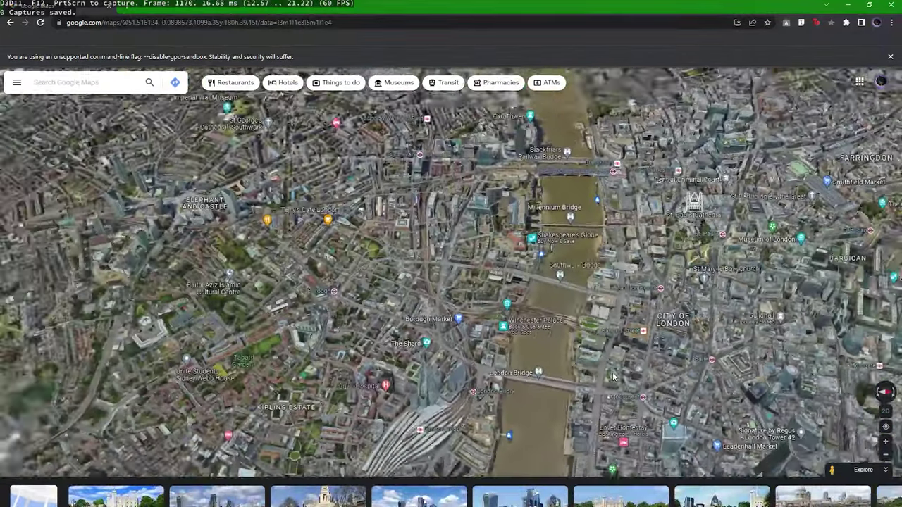
drag(654, 396, 592, 211)
scroll(491, 359, up, 1)
scroll(491, 359, up, 5)
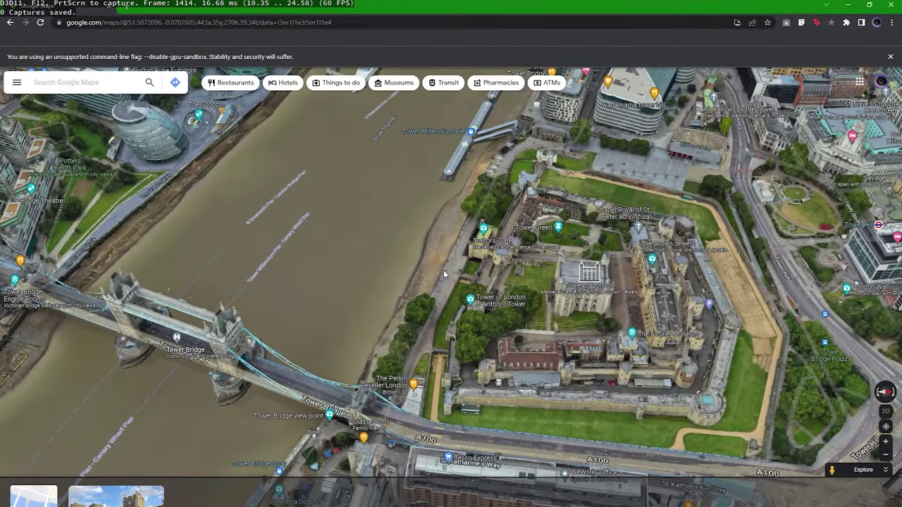
drag(444, 270, 610, 338)
drag(543, 318, 830, 442)
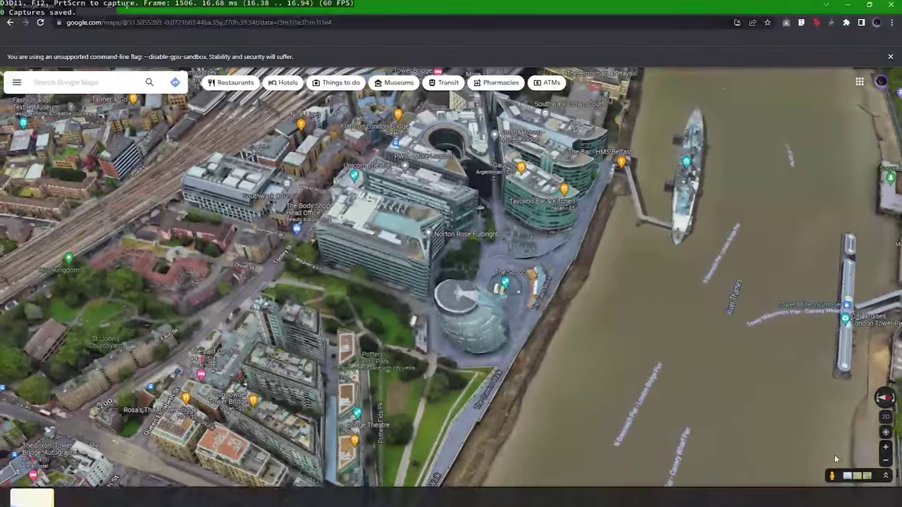
drag(631, 272, 371, 201)
scroll(395, 184, down, 2)
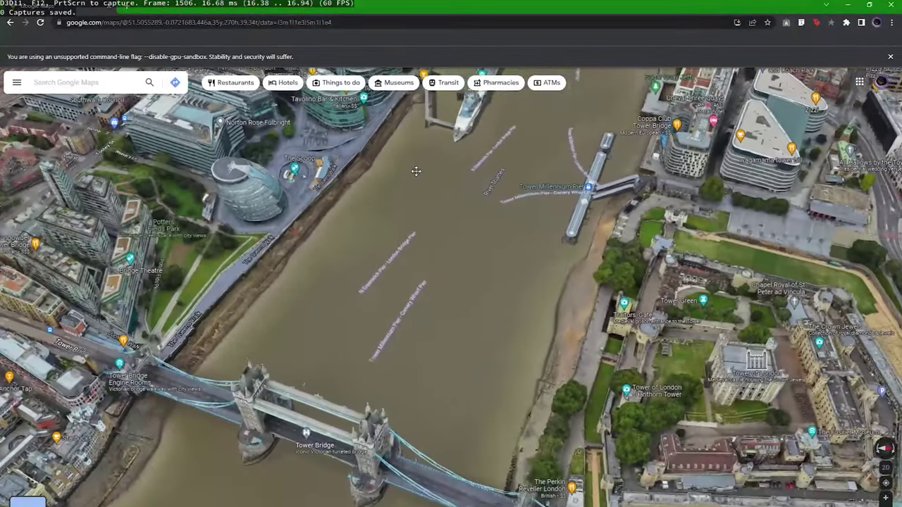
scroll(456, 271, down, 2)
key(alt+Tab)
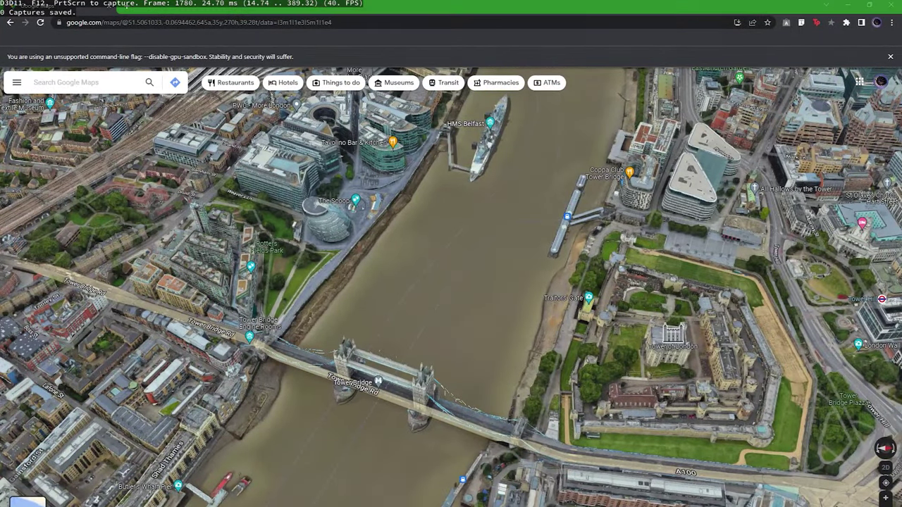
key(alt+Tab)
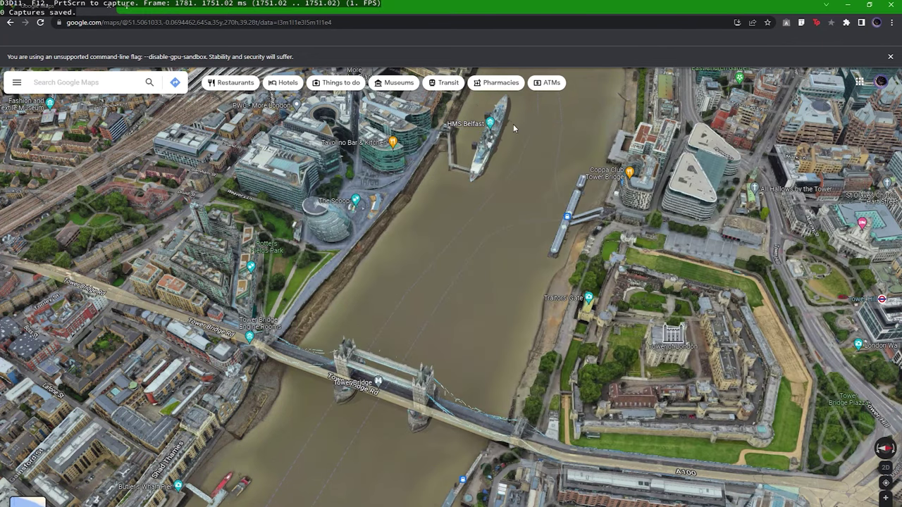
drag(498, 223, 527, 279)
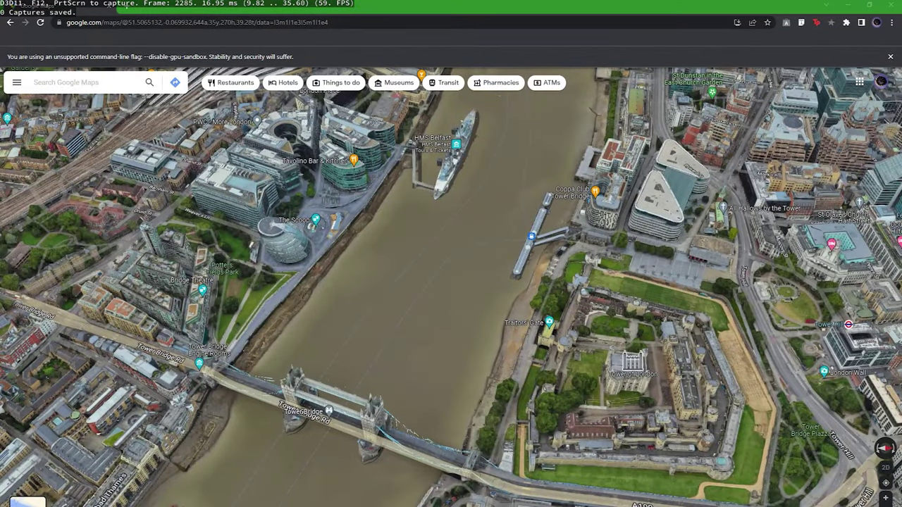
Trigger a RenderDoc capture of the Chrome process after a 2-second delay, keeping the Tower Bridge map moving in Chrome during the capture.
key(alt+Tab)
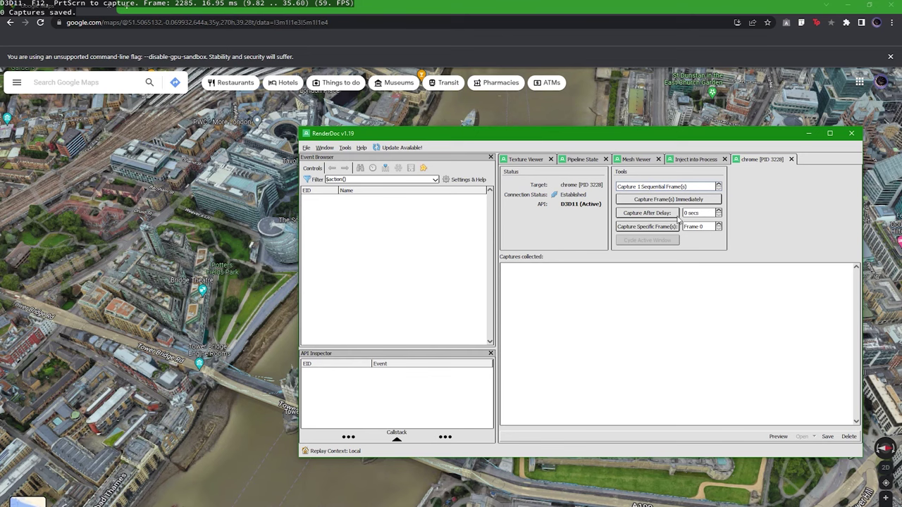
click(646, 213)
key(alt+Tab)
drag(556, 271, 617, 297)
drag(547, 270, 528, 222)
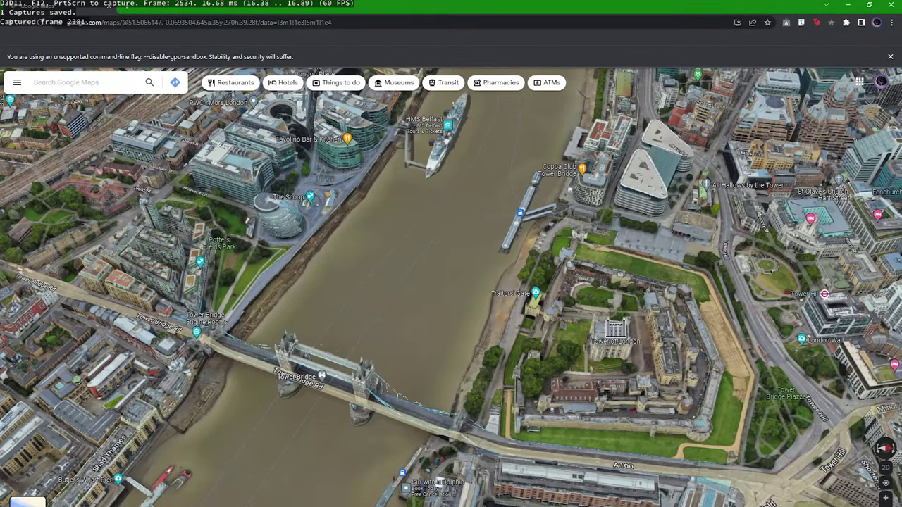
drag(489, 351, 418, 281)
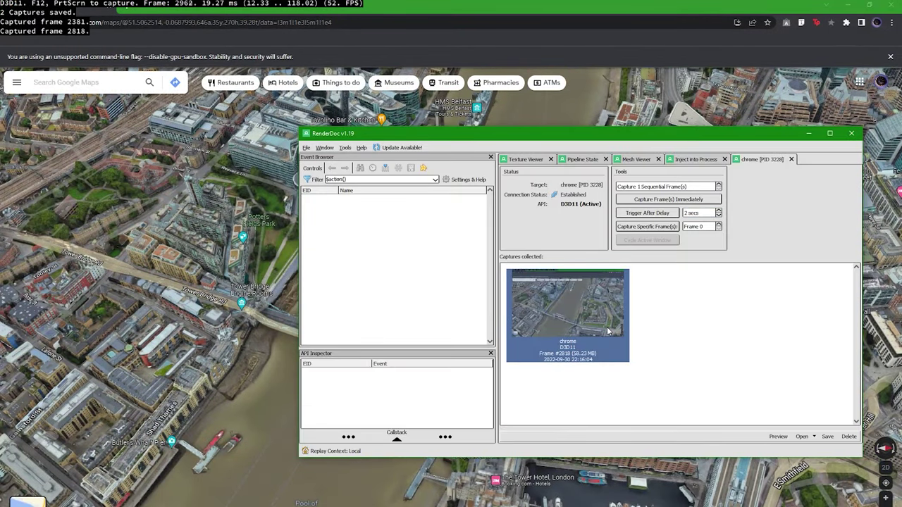
Save the Chrome frame capture as towerbridge.rdc in the EARTH folder.
right_click(560, 314)
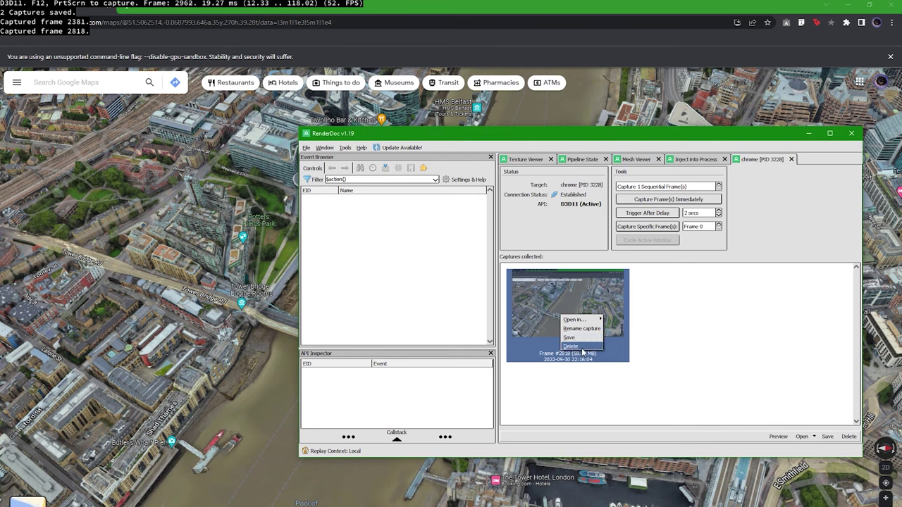
click(576, 343)
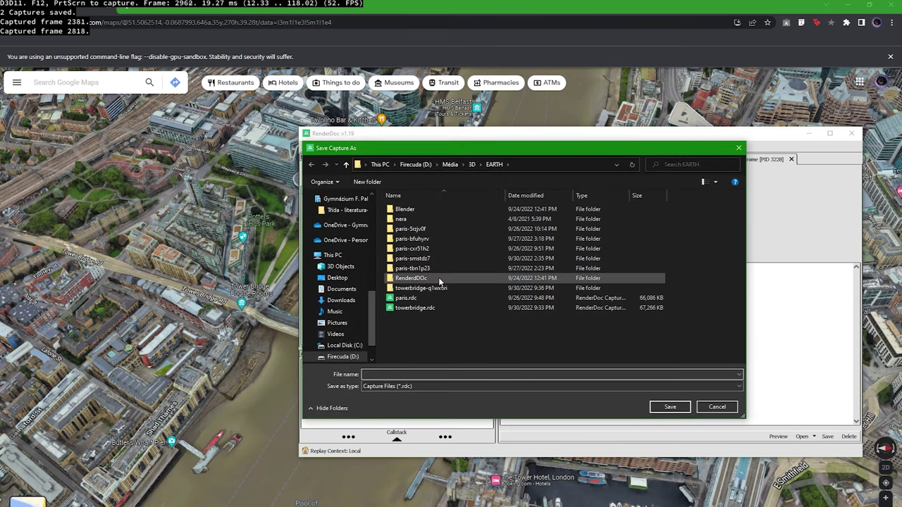
click(736, 149)
right_click(595, 337)
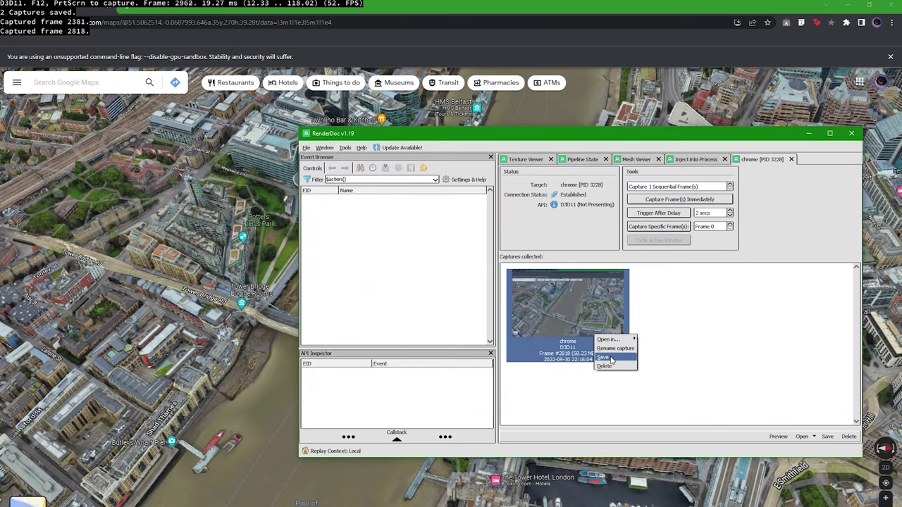
click(613, 358)
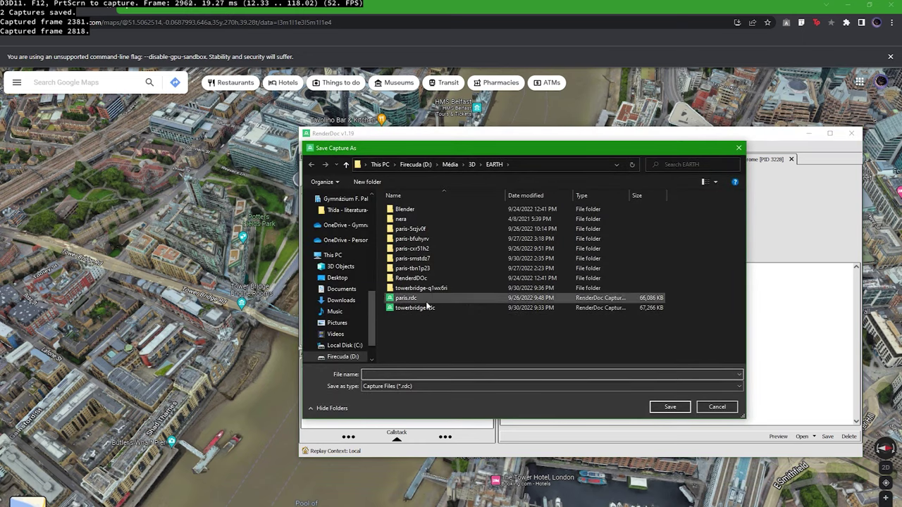
click(419, 308)
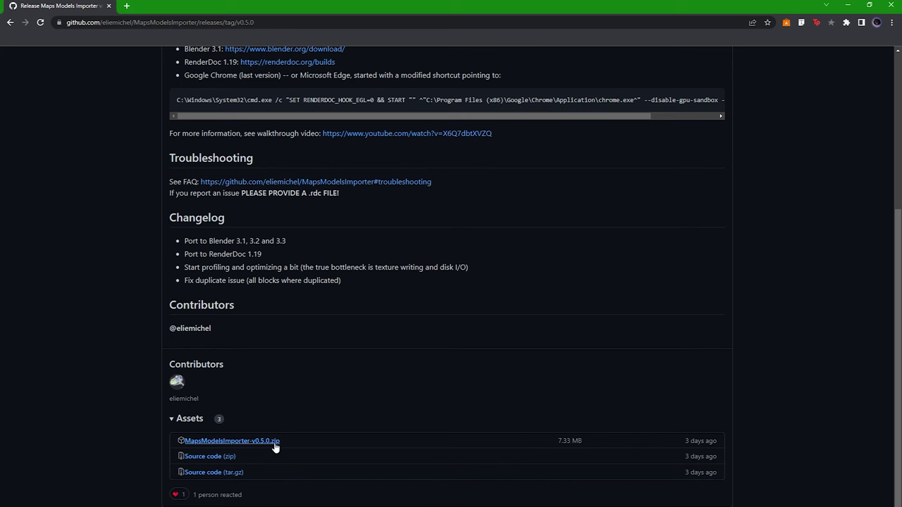
Switch to Blender, close Preferences and import the Tower Bridge Google Maps capture (.rdc) from the EARTH folder.
click(847, 6)
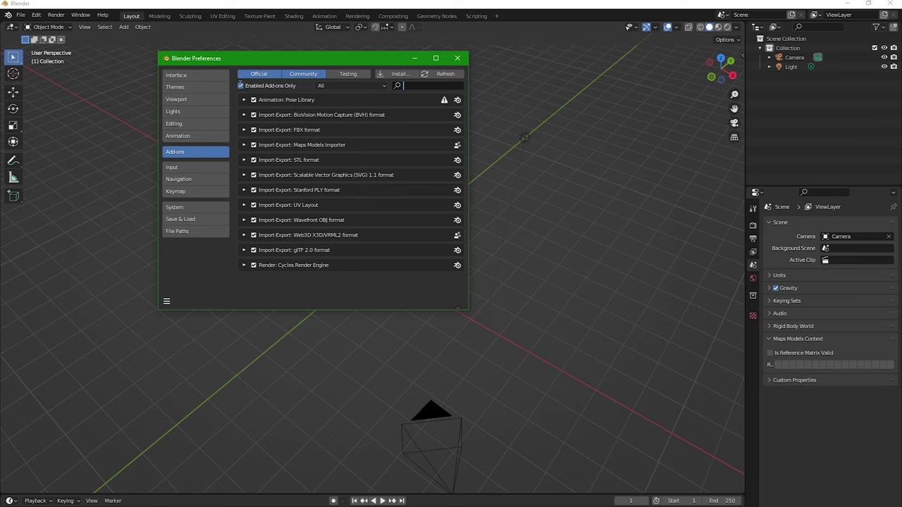
click(457, 57)
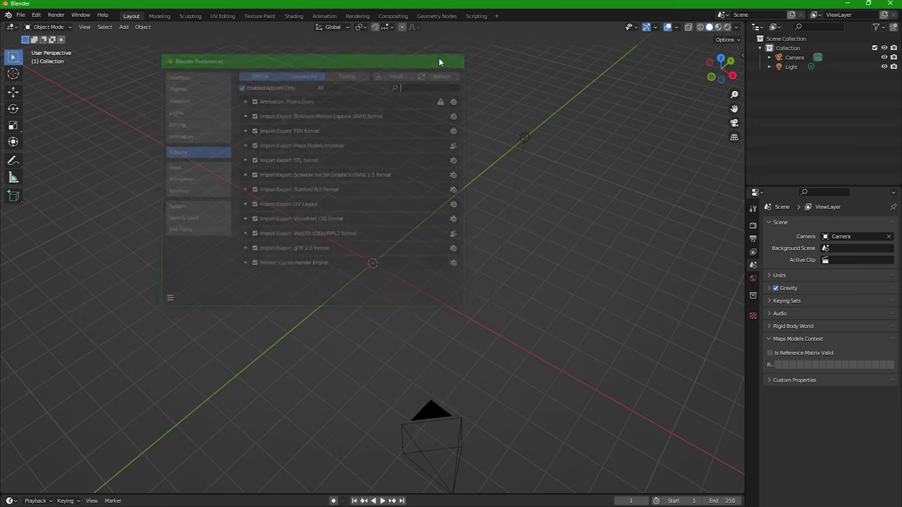
click(8, 15)
mouse_move(22, 16)
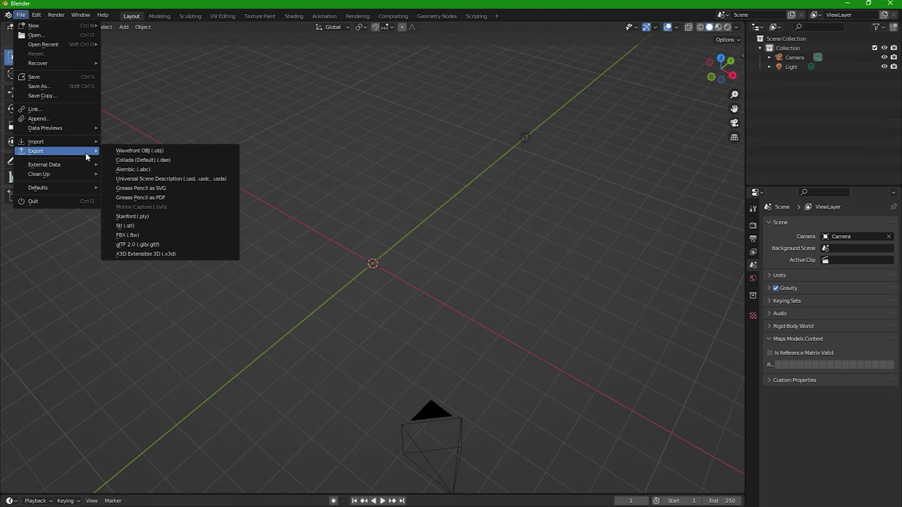
mouse_move(55, 142)
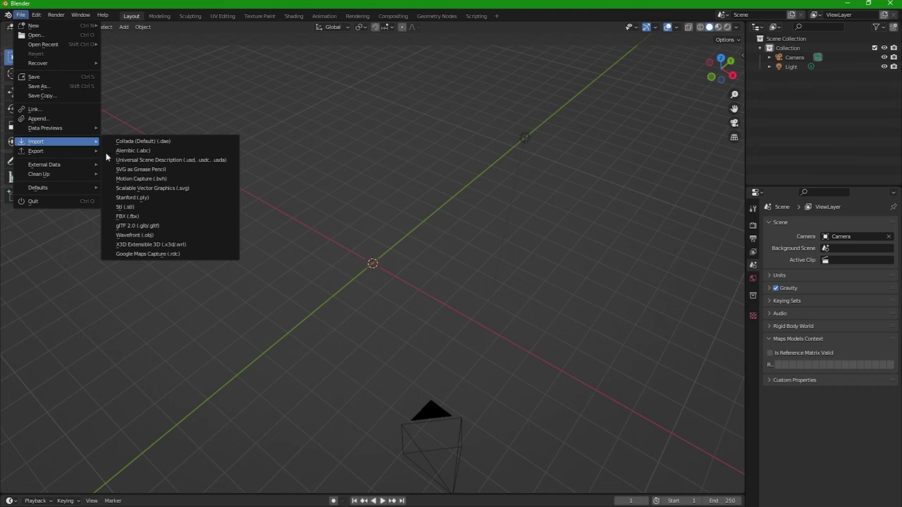
click(140, 254)
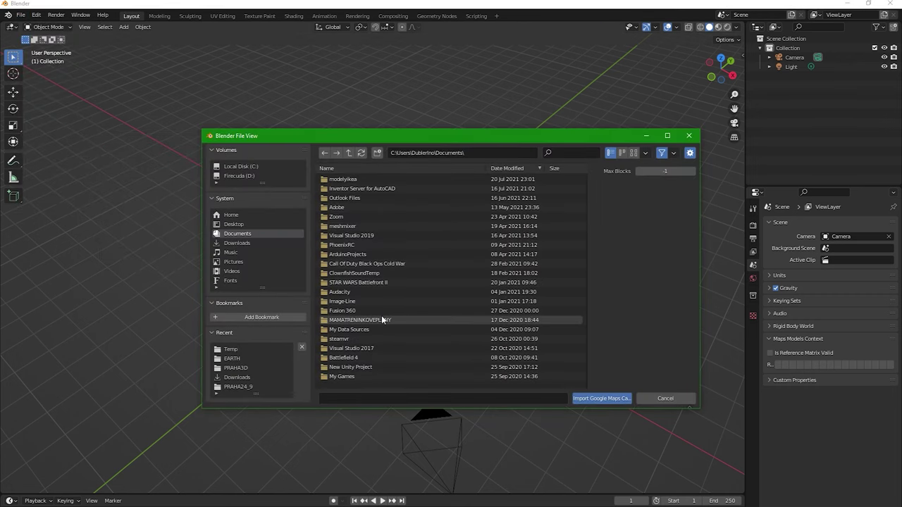
scroll(382, 360, down, 10)
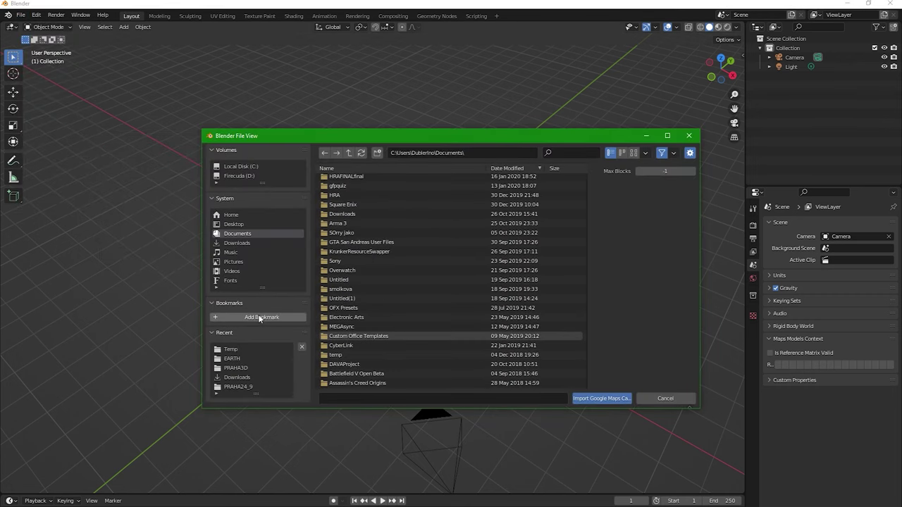
click(239, 367)
click(350, 152)
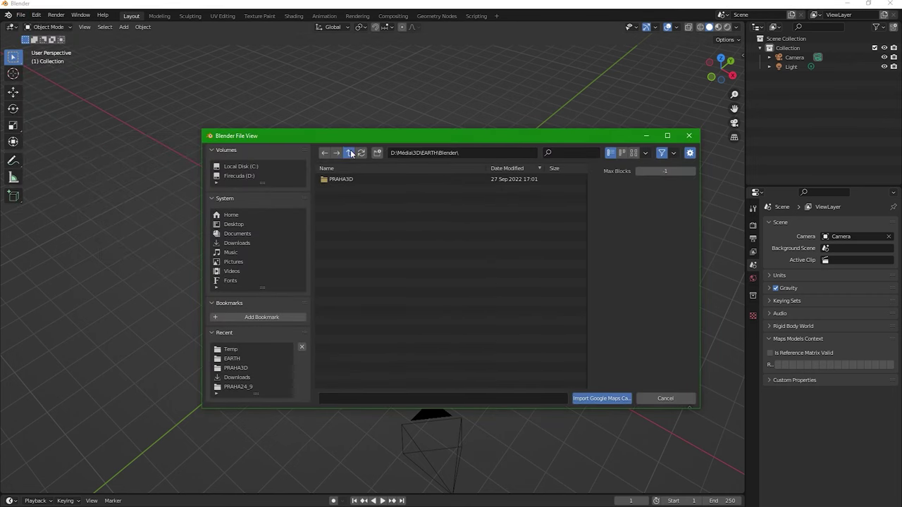
double_click(348, 263)
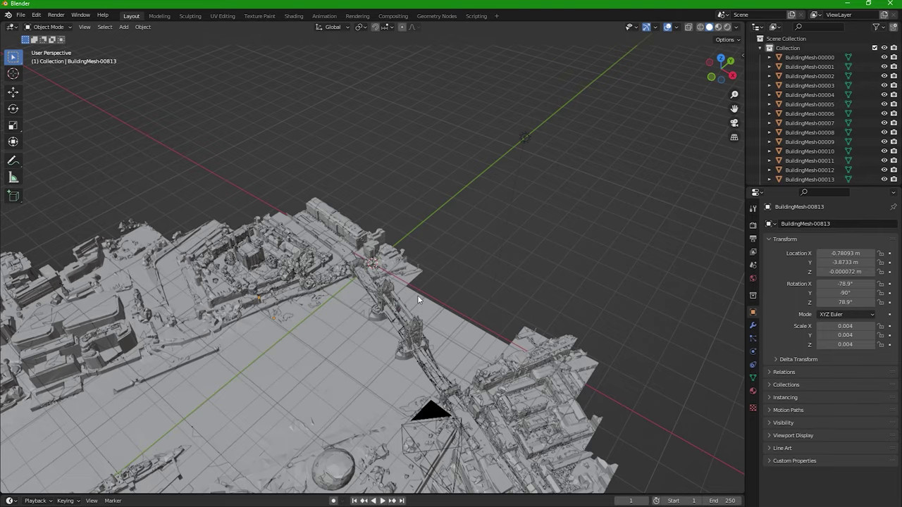
From the top view, keep only the rectangular area of tiles around Tower Bridge and the river and delete all other objects.
middle_drag(417, 300, 270, 289)
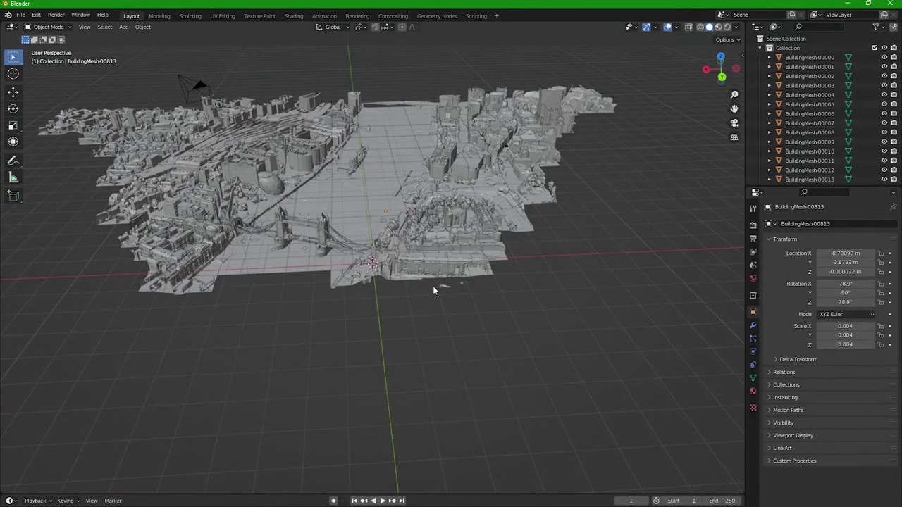
shift+middle_drag(417, 244, 667, 131)
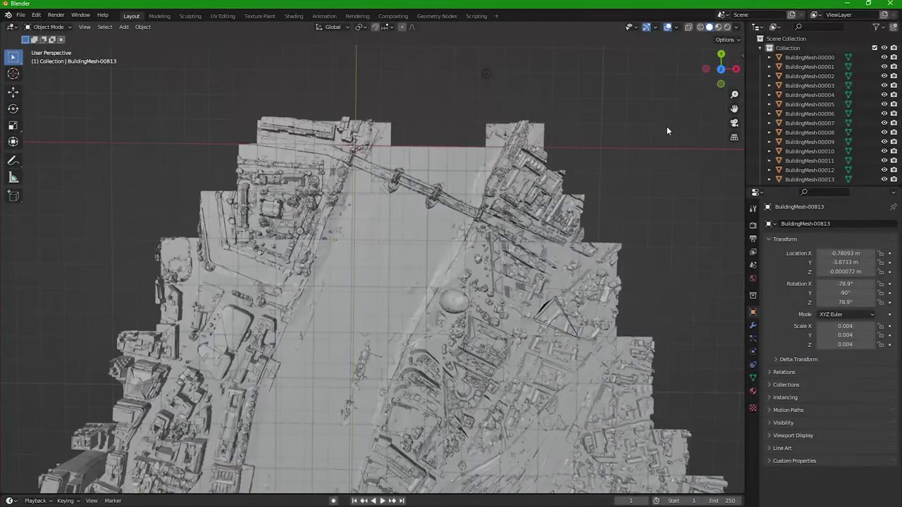
click(719, 70)
scroll(458, 275, down, 5)
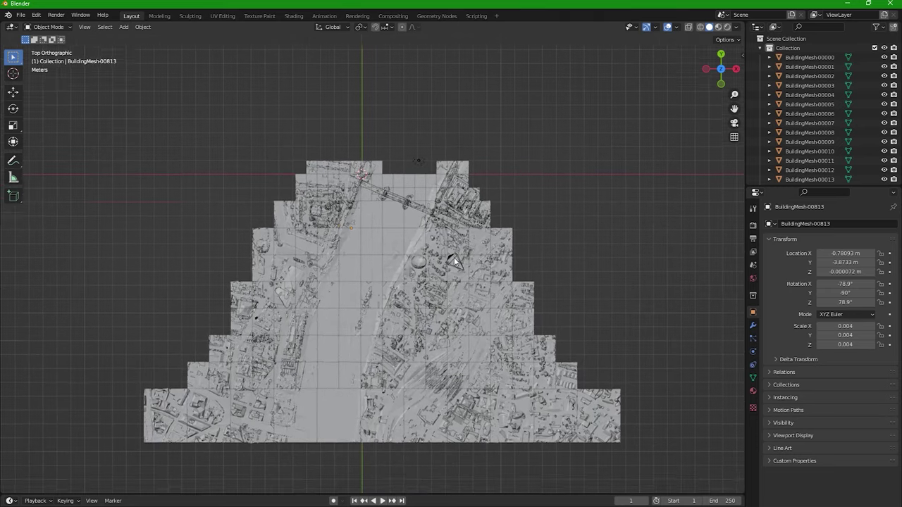
scroll(362, 200, up, 4)
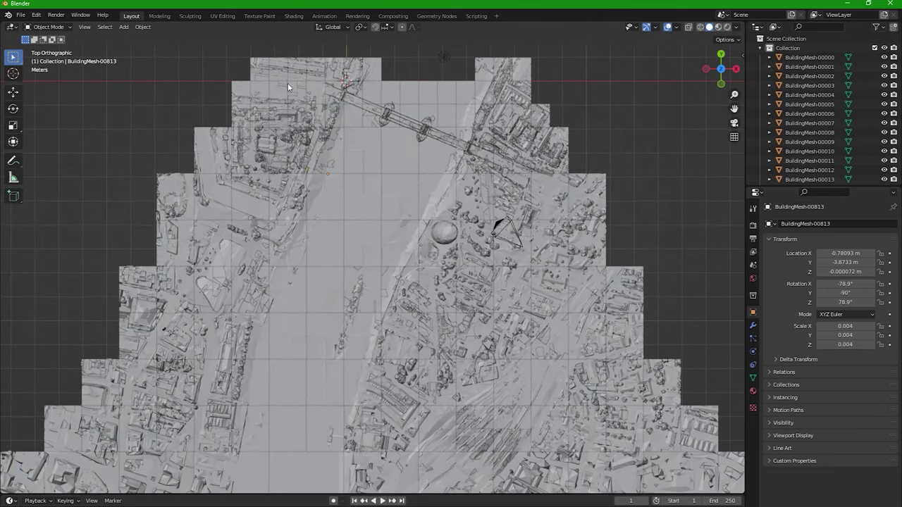
drag(282, 82, 525, 346)
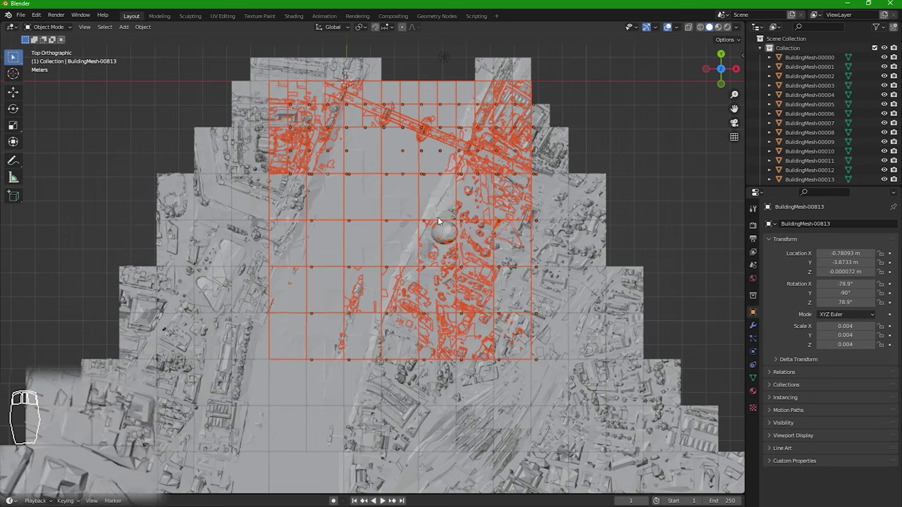
scroll(295, 146, down, 2)
drag(352, 193, 497, 328)
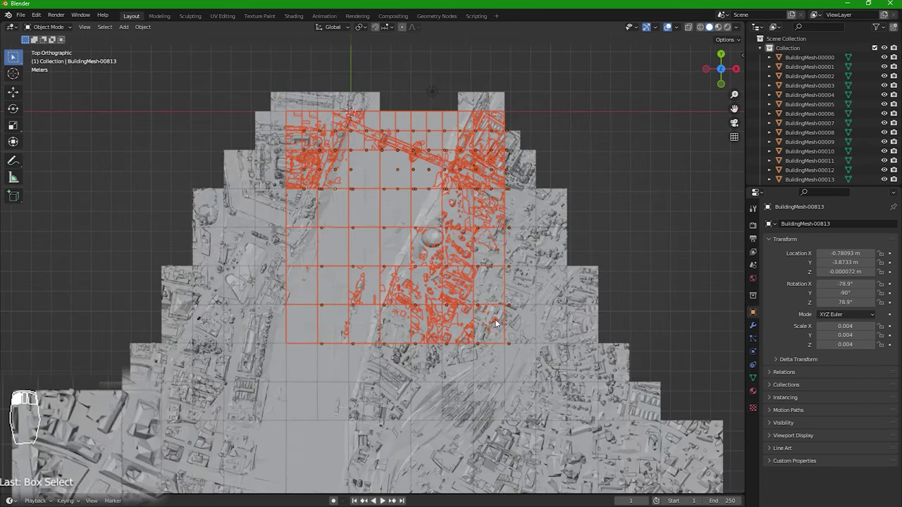
key(ctrl+i)
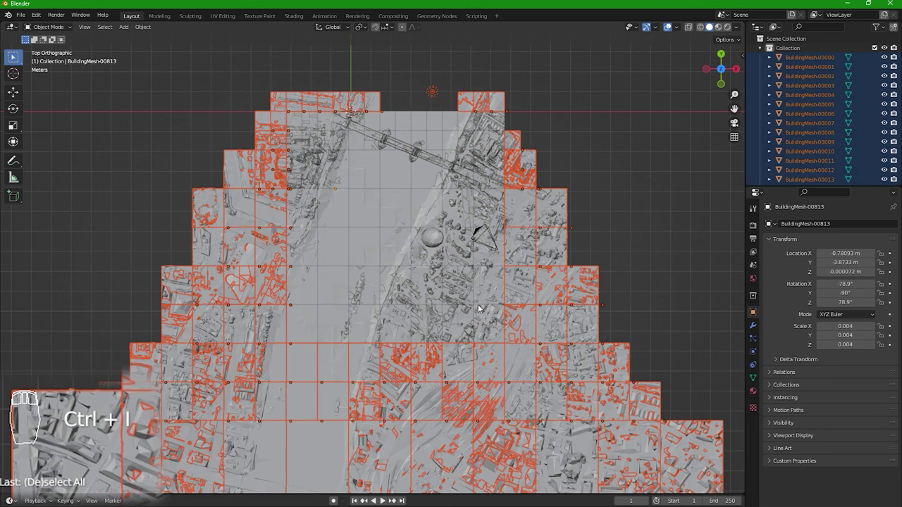
key(x)
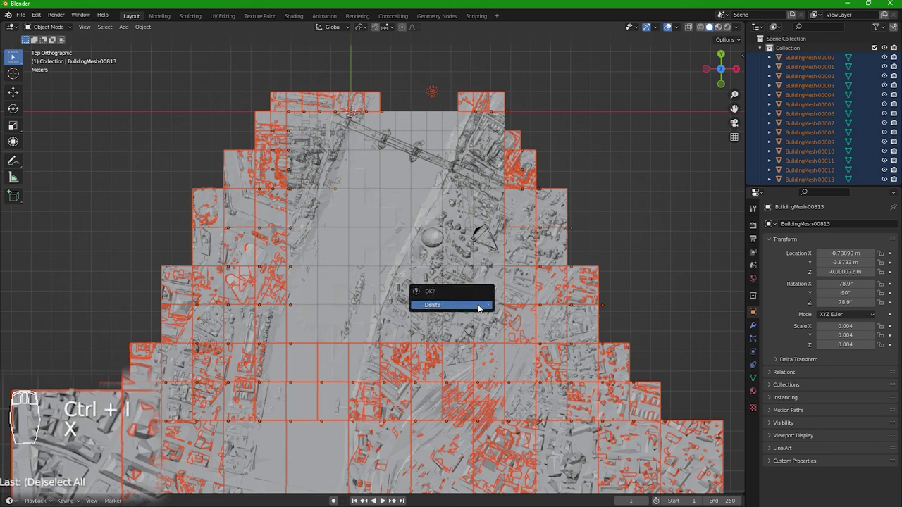
click(458, 305)
Select all the remaining building meshes and join them into a single object.
middle_drag(410, 326, 454, 294)
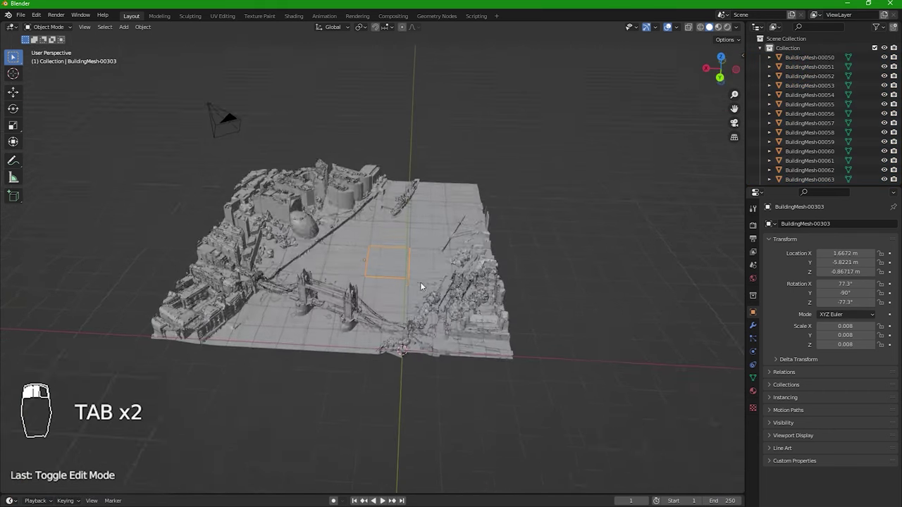
key(Tab)
key(Tab)
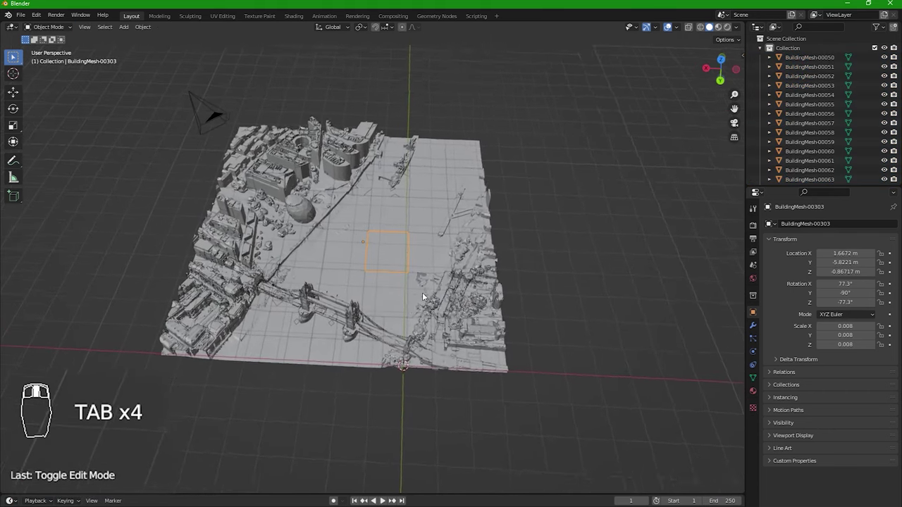
middle_drag(422, 293, 424, 292)
key(a)
key(a)
key(a)
key(a)
key(a)
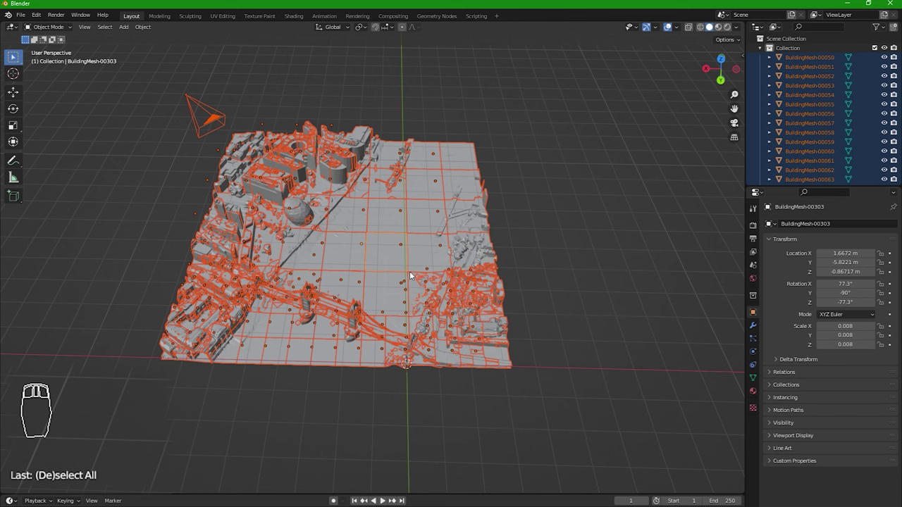
key(ctrl+j)
mouse_move(407, 269)
middle_down()
mouse_move(405, 206)
mouse_move(408, 304)
mouse_move(393, 266)
mouse_move(376, 256)
mouse_move(397, 308)
mouse_move(366, 316)
mouse_move(400, 255)
middle_up()
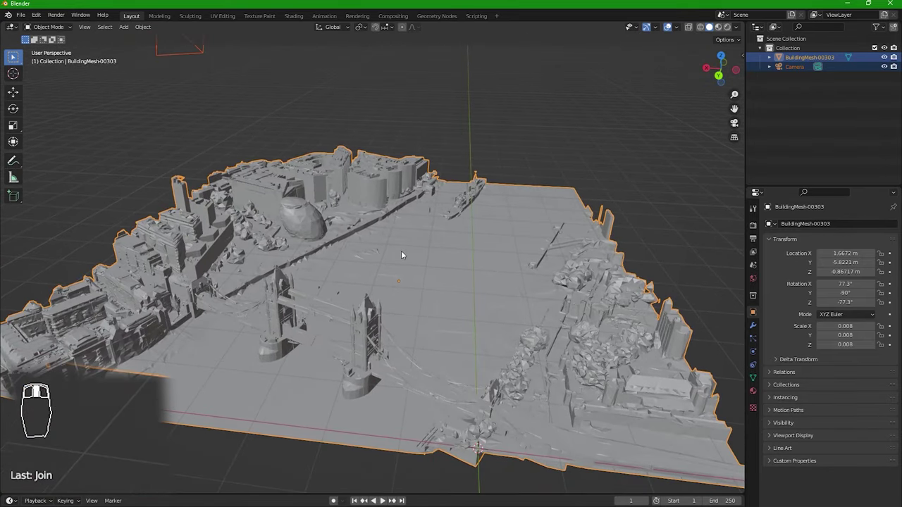
Enter Edit Mode on the joined mesh and examine its geometry around the bridge and riverbanks, with the modifier settings shown.
key(Tab)
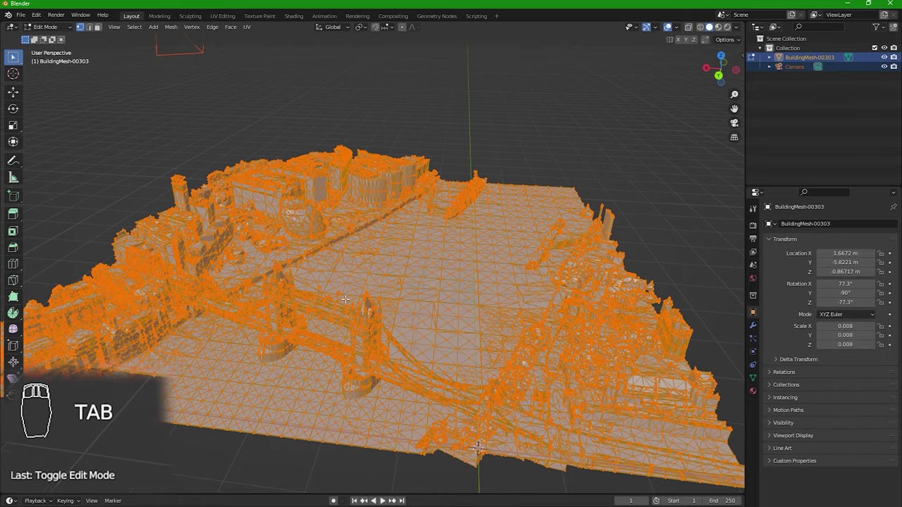
middle_drag(341, 299, 388, 268)
scroll(334, 312, up, 5)
middle_drag(371, 315, 393, 251)
middle_drag(393, 331, 434, 302)
scroll(332, 237, down, 8)
scroll(357, 274, down, 6)
scroll(380, 271, up, 4)
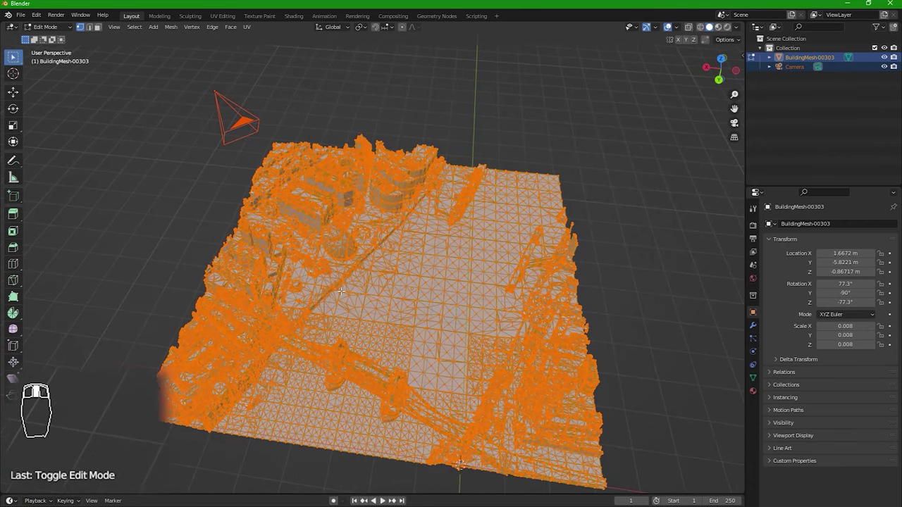
middle_drag(380, 300, 398, 268)
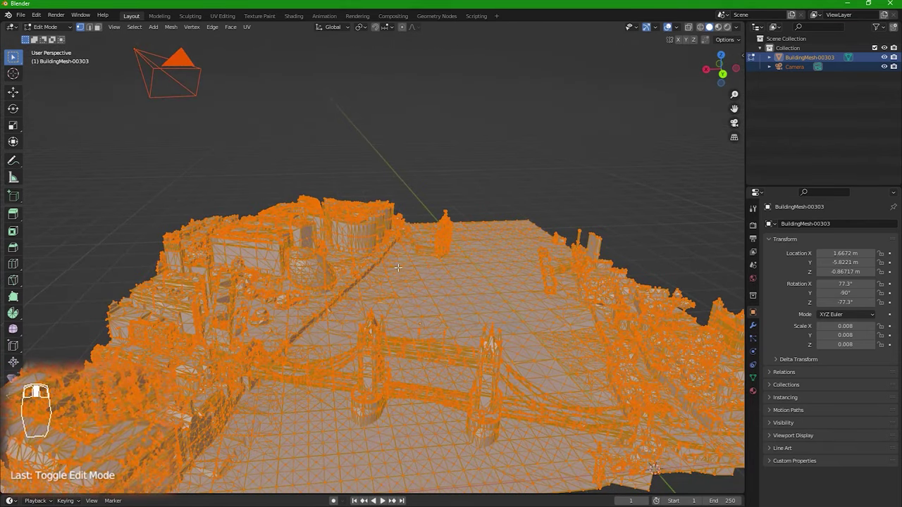
click(754, 329)
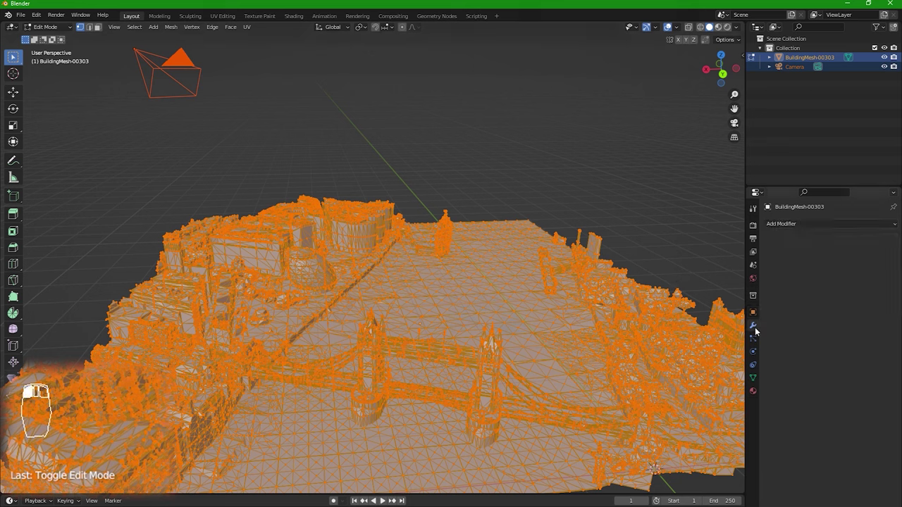
click(795, 226)
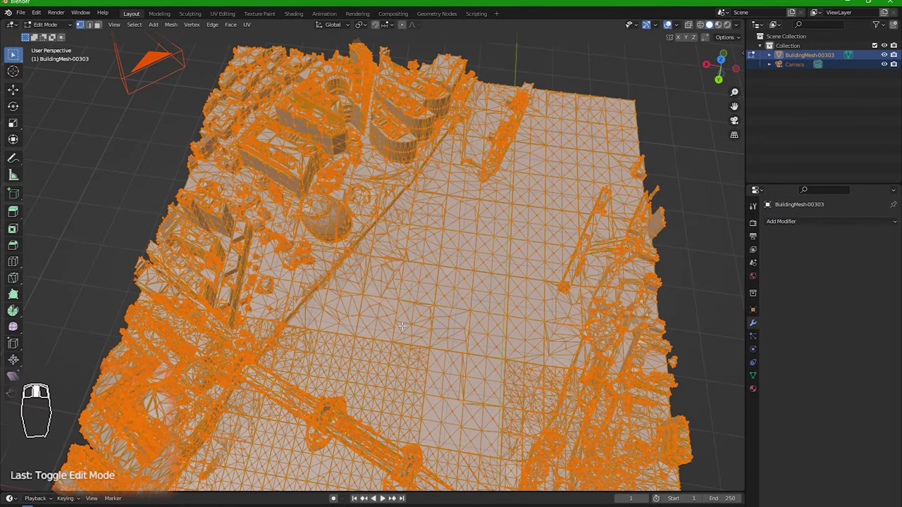
Switch to face selection and box-select the faces across the whole underside of the model.
middle_drag(401, 326, 414, 260)
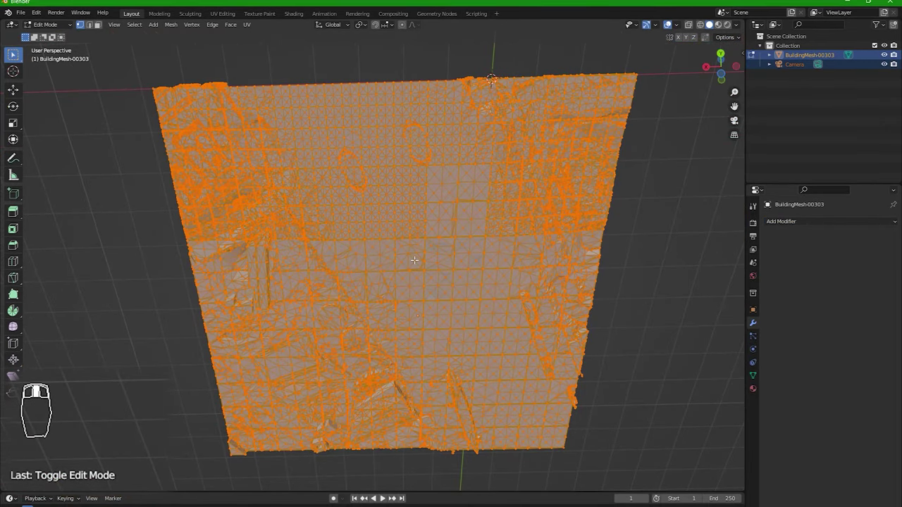
click(97, 27)
middle_drag(410, 265, 394, 246)
drag(166, 79, 600, 468)
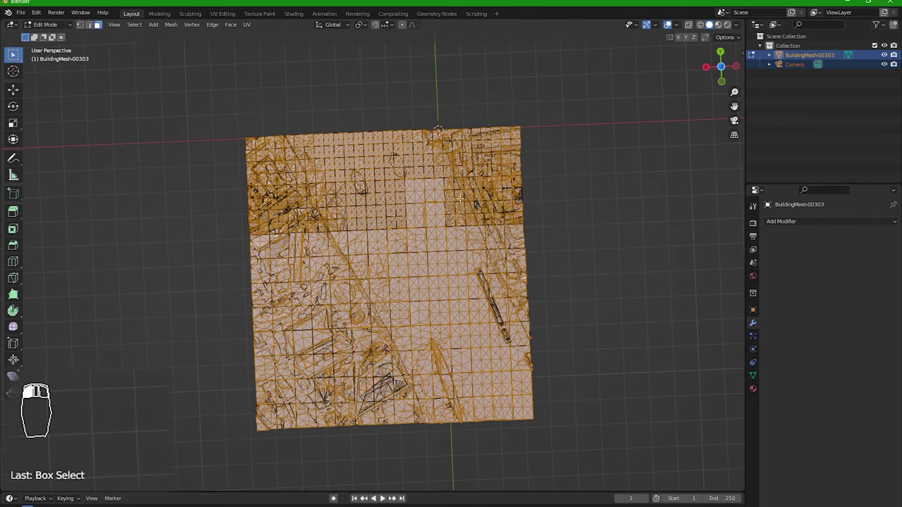
Extrude the selected underside faces straight down along Z by about 1 m to form the base walls.
middle_drag(459, 198, 462, 279)
scroll(463, 285, up, 2)
key(e)
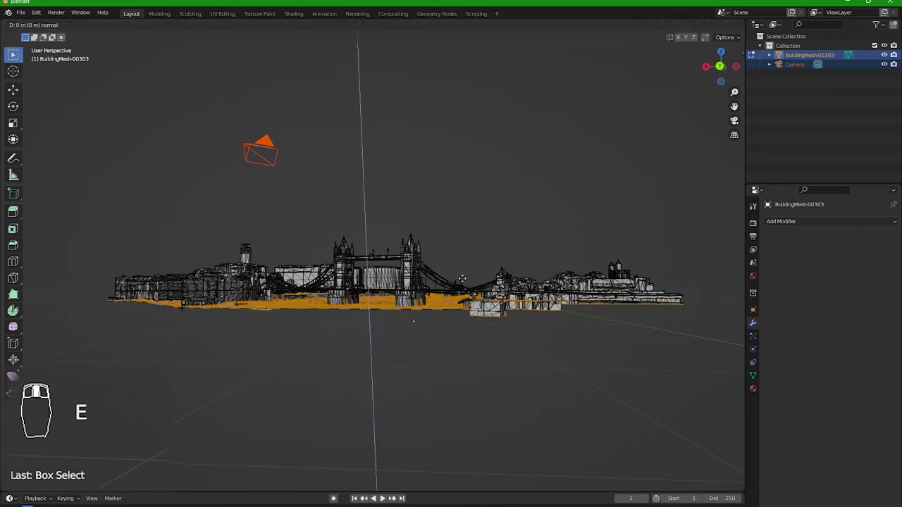
middle_click(462, 278)
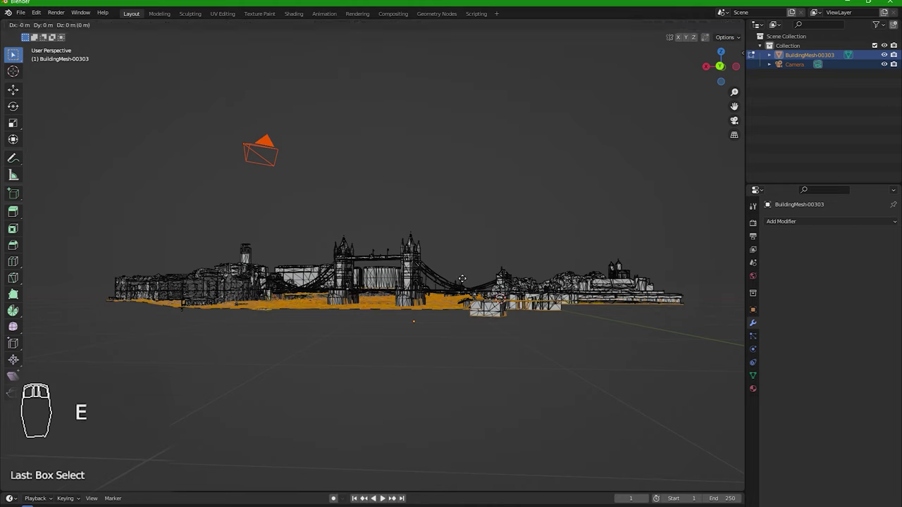
middle_click(461, 279)
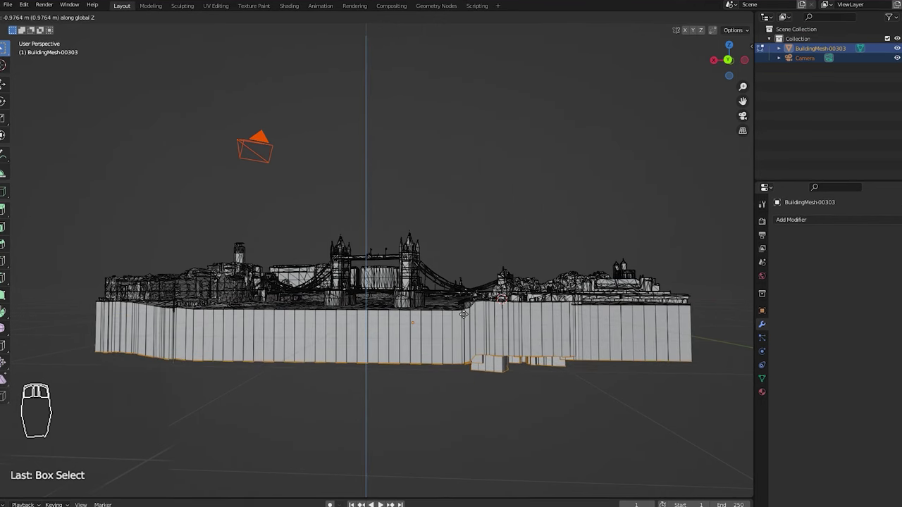
click(463, 314)
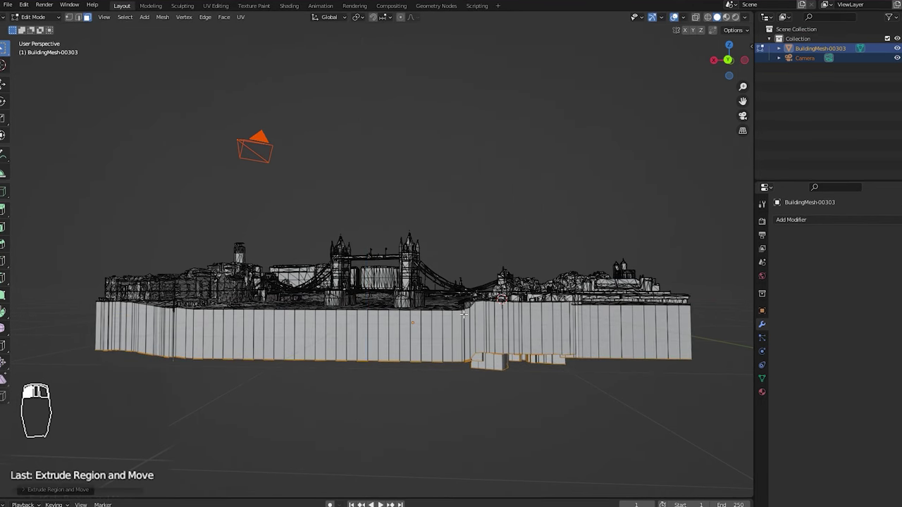
Flatten the extruded bottom of the base by scaling it to 0 along Z, and deselect it.
key(s)
key(z)
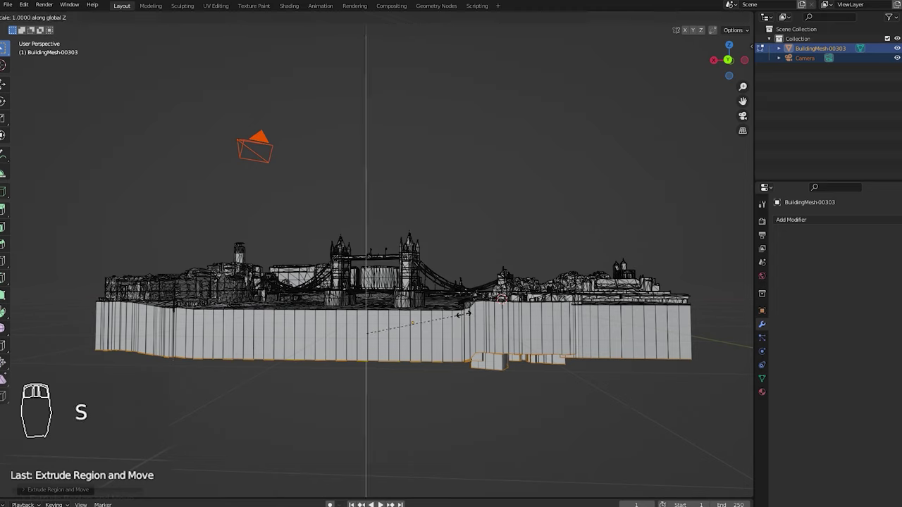
text(0)
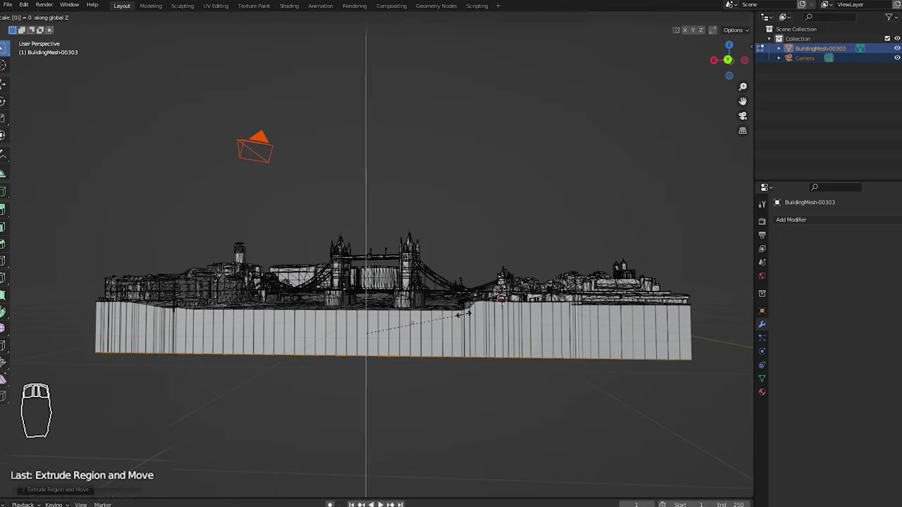
key(Return)
middle_drag(461, 315, 543, 257)
click(620, 246)
Add a cube to the mesh while staying in Edit Mode.
middle_drag(620, 247, 362, 284)
middle_drag(446, 222, 502, 262)
middle_drag(356, 289, 406, 325)
key(ctrl+a)
key(shift+a)
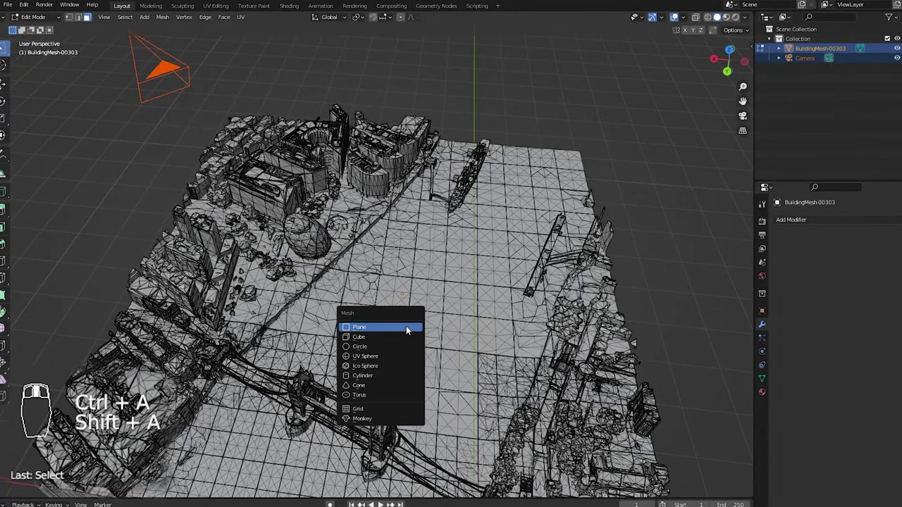
click(394, 333)
Move the new cube horizontally to the middle of the model, with its Z position locked.
middle_drag(414, 283, 440, 302)
shift+middle_drag(467, 372, 451, 276)
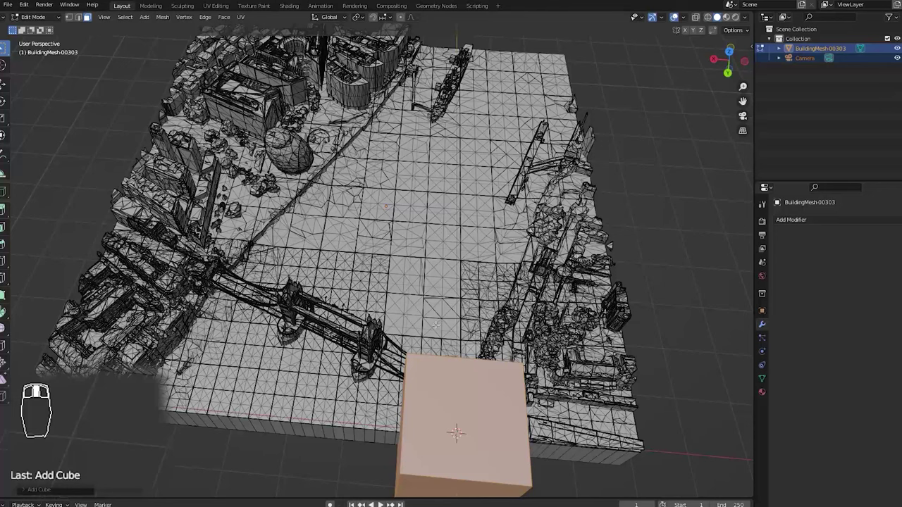
key(g)
key(shift+z)
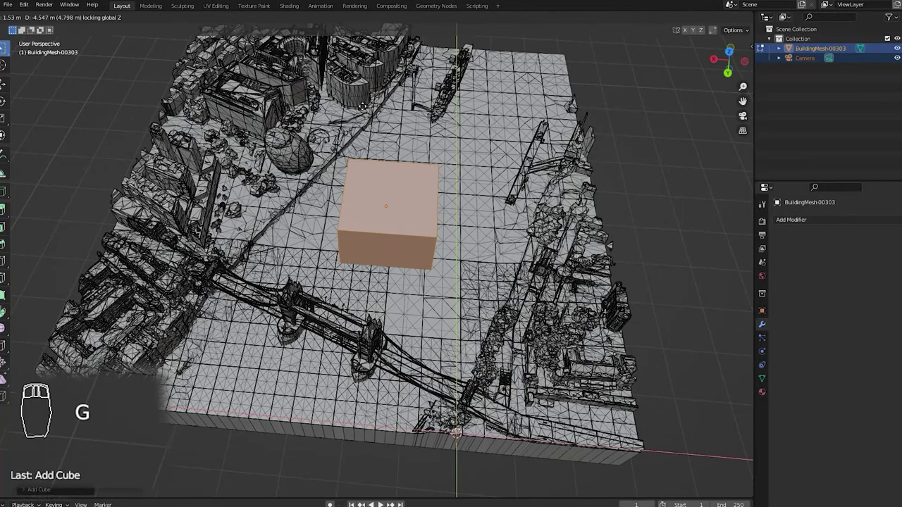
click(352, 96)
middle_drag(424, 189, 429, 169)
Scale the cube up about 4.6 times so it covers most of the model.
key(s)
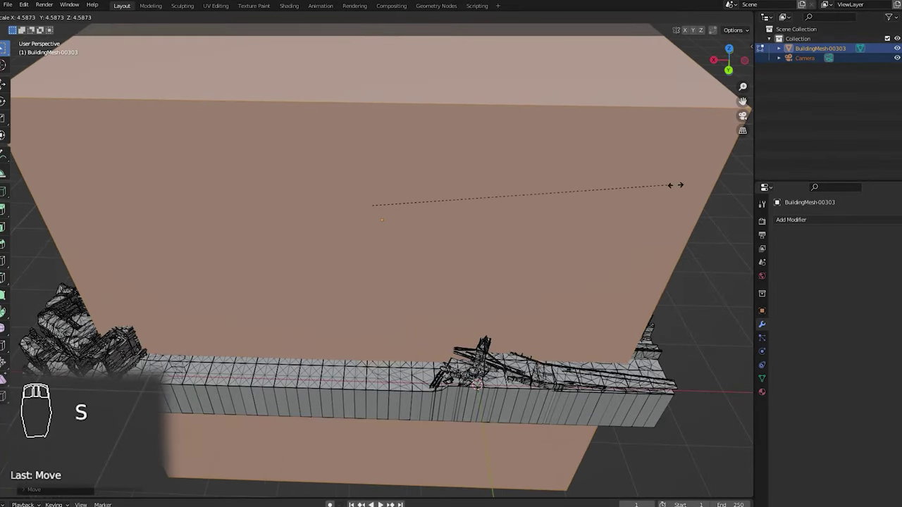
click(674, 185)
middle_drag(608, 181, 412, 175)
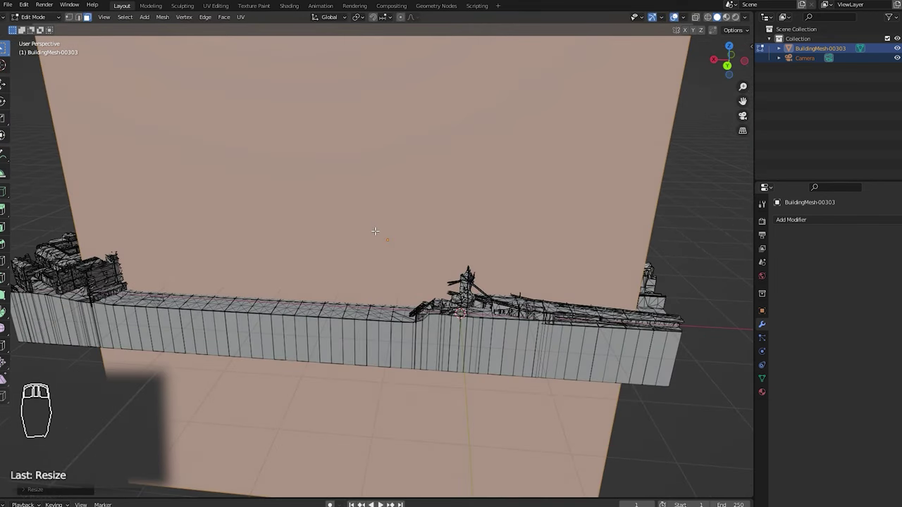
scroll(372, 232, down, 4)
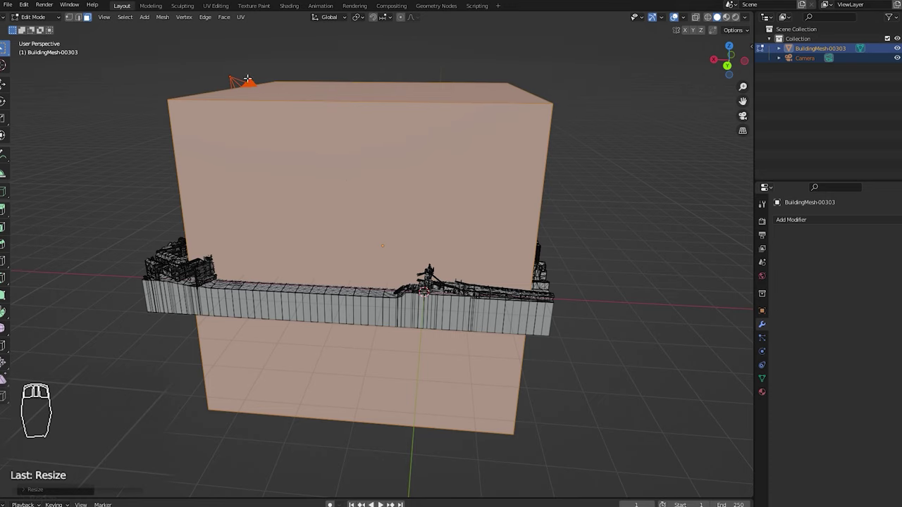
Enable snapping and set the snap target to Face.
click(373, 17)
click(386, 18)
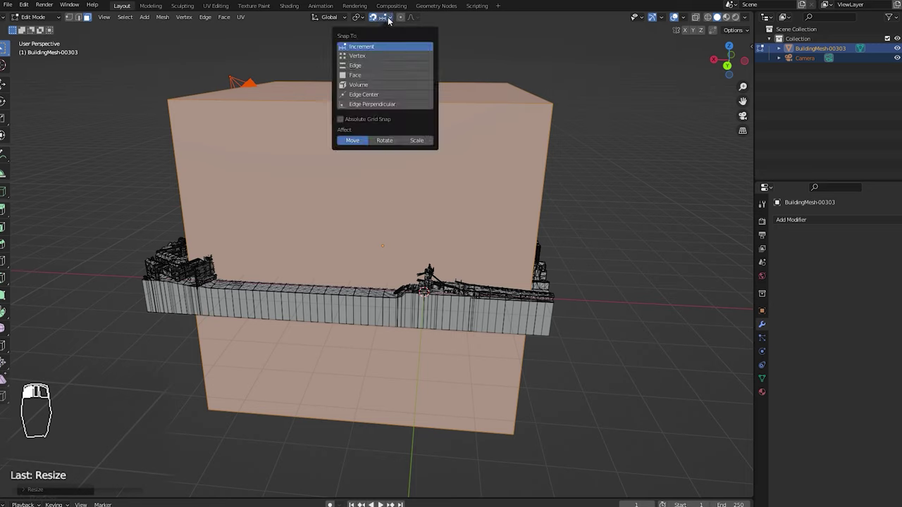
click(364, 76)
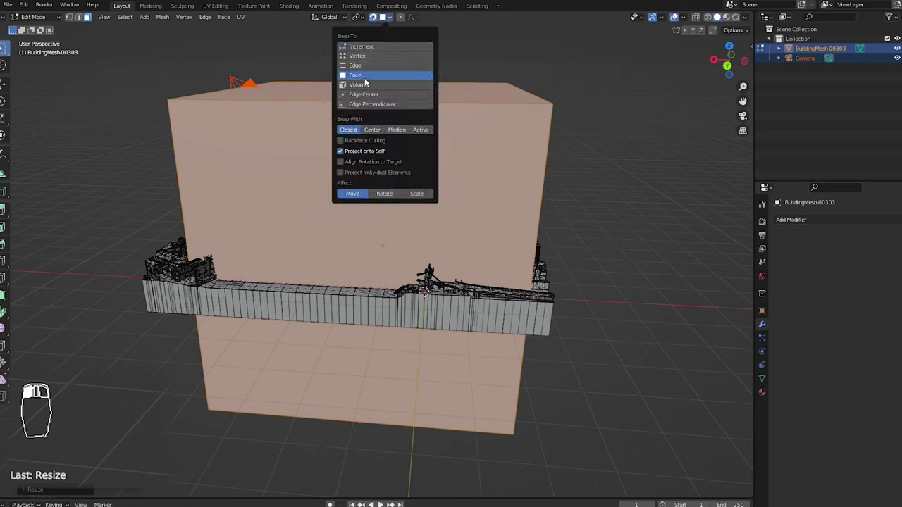
Move the cube's positive-Y side face about 0.55 m along Y onto the model's outer edge, snapping it to the base wall.
click(293, 205)
scroll(322, 250, up, 3)
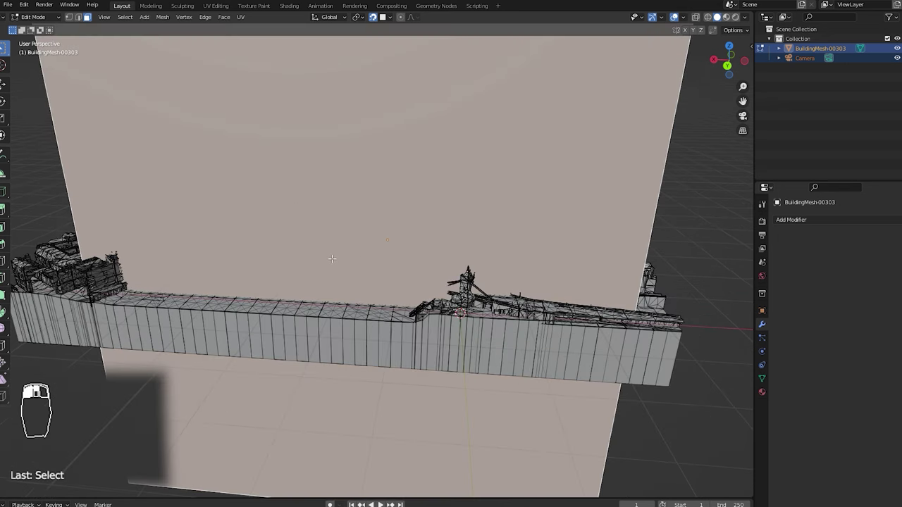
middle_drag(334, 262, 337, 258)
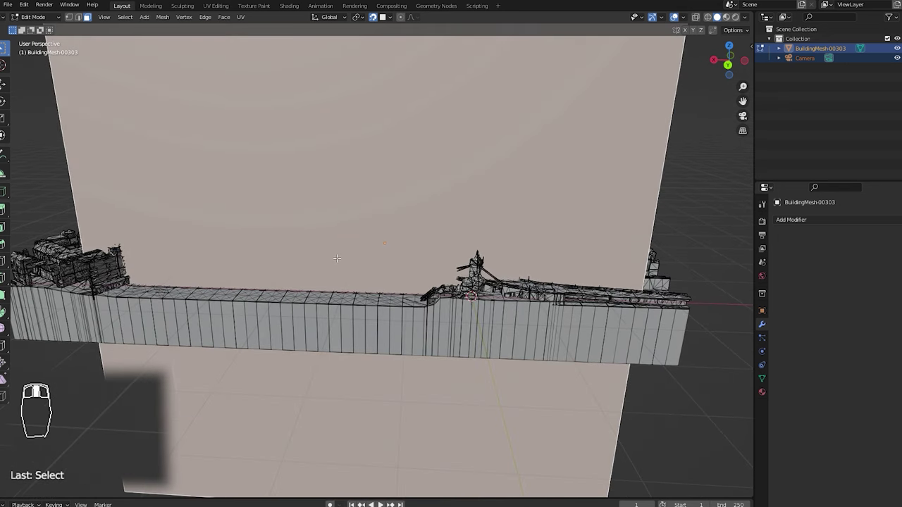
key(g)
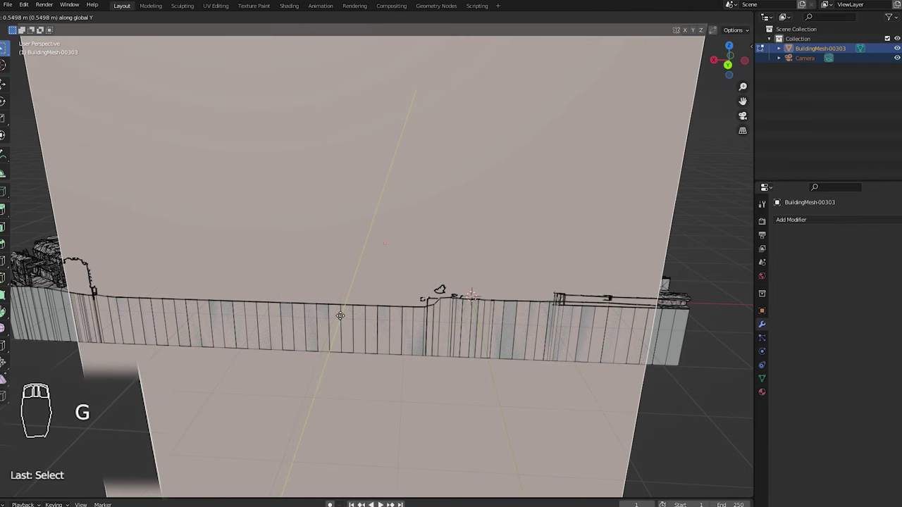
click(339, 315)
middle_drag(340, 315, 444, 303)
scroll(445, 303, down, 2)
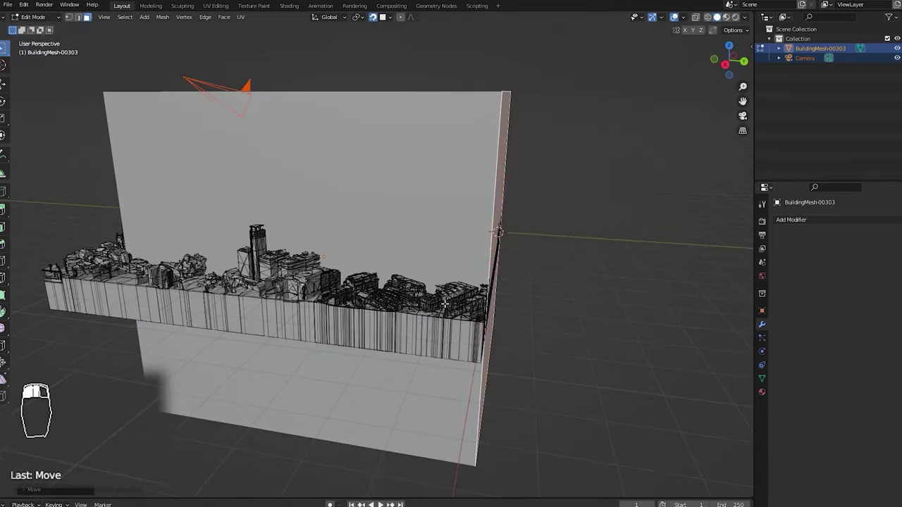
Move the cube's positive-X side face about 1.15 m along X to snap it onto the base wall.
click(399, 270)
key(g)
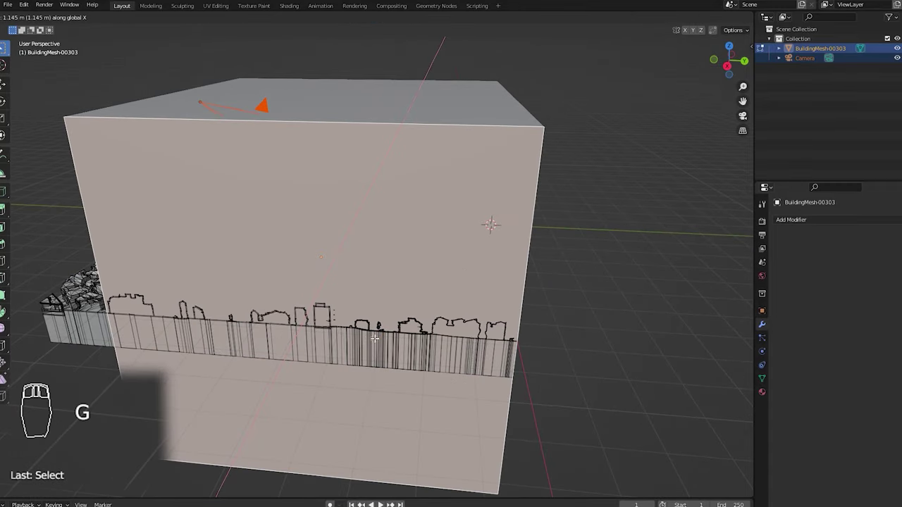
click(483, 225)
Move the cube's negative-Y side face along Y to snap it onto the base wall.
middle_drag(483, 225, 415, 262)
click(416, 262)
key(g)
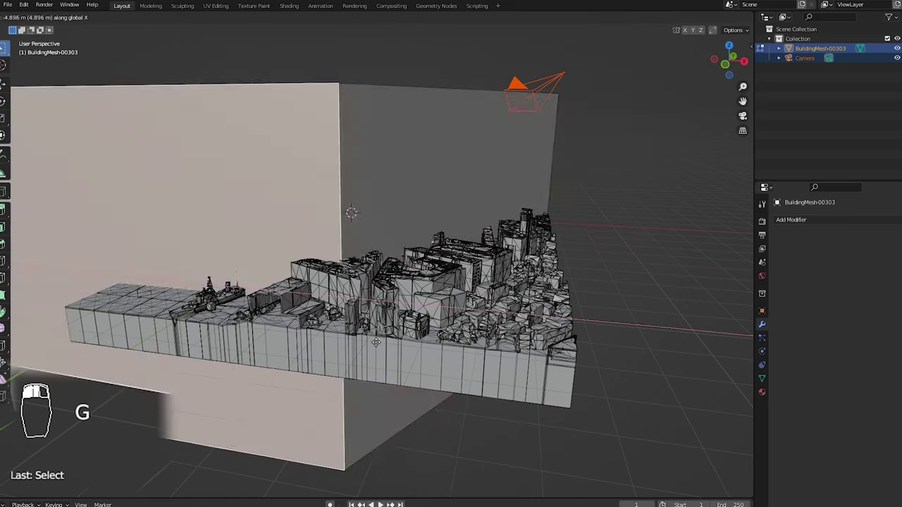
key(y)
click(376, 342)
Move the cube's negative-X side face about -0.49 m along X to snap it onto the base wall.
middle_drag(375, 342, 438, 253)
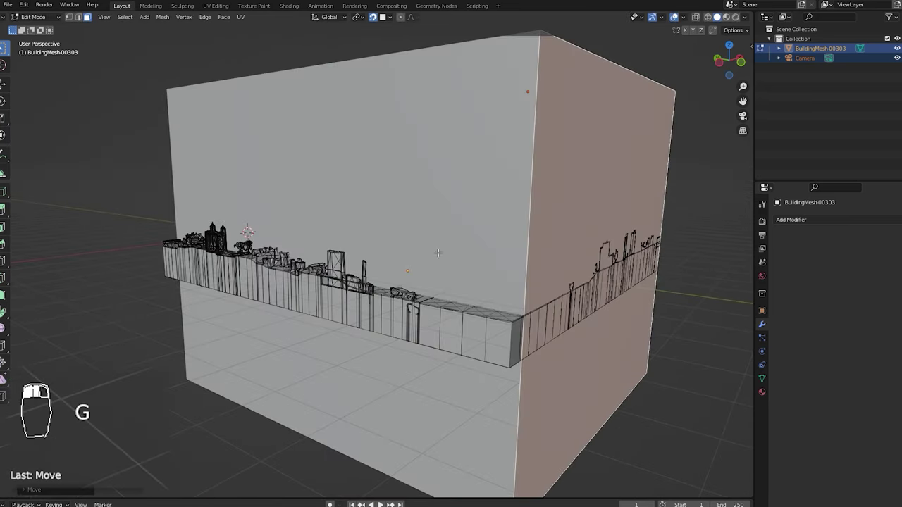
middle_drag(417, 207, 445, 238)
click(446, 238)
key(g)
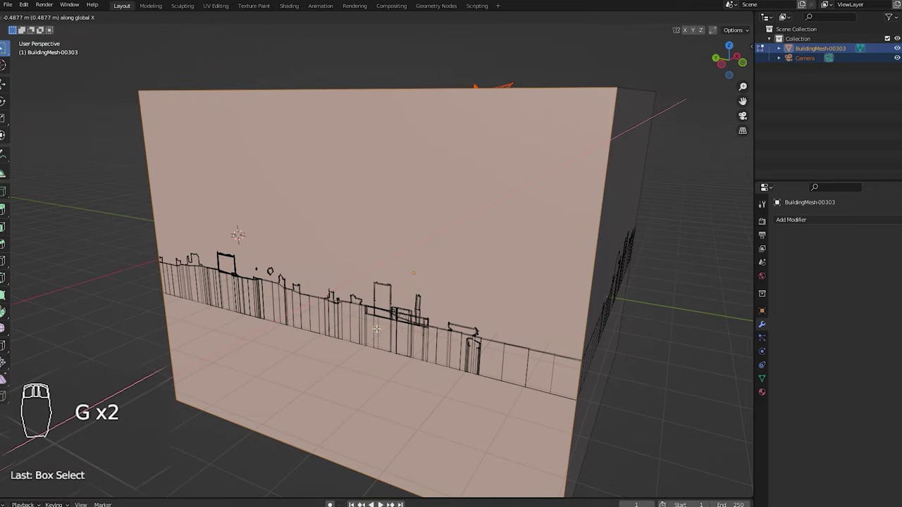
click(376, 329)
Select the cube's top and bottom faces and delete them, keeping only the four side walls.
middle_drag(376, 329, 460, 345)
scroll(460, 345, down, 5)
click(393, 228)
middle_drag(419, 287, 410, 310)
shift+click(403, 260)
key(x)
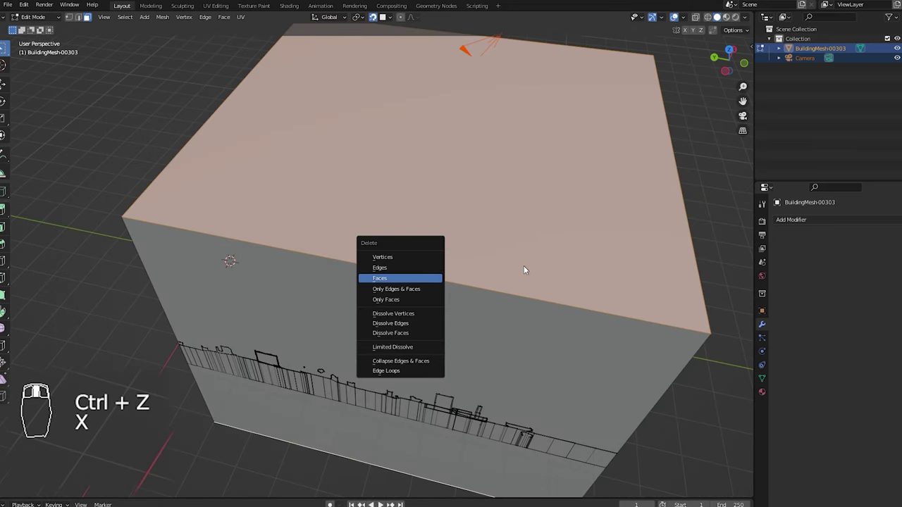
middle_drag(523, 267, 437, 256)
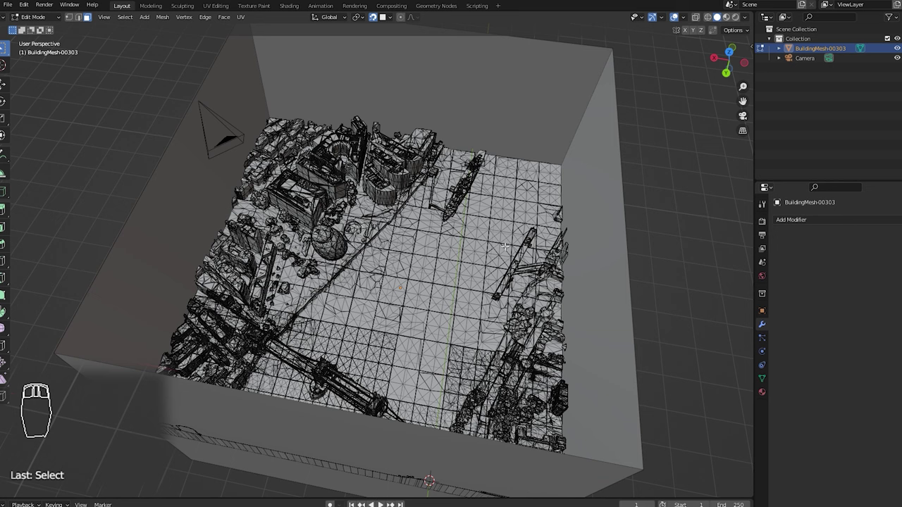
Add a Remesh modifier in Voxel mode to the building mesh and set its voxel size to 10 m.
click(845, 220)
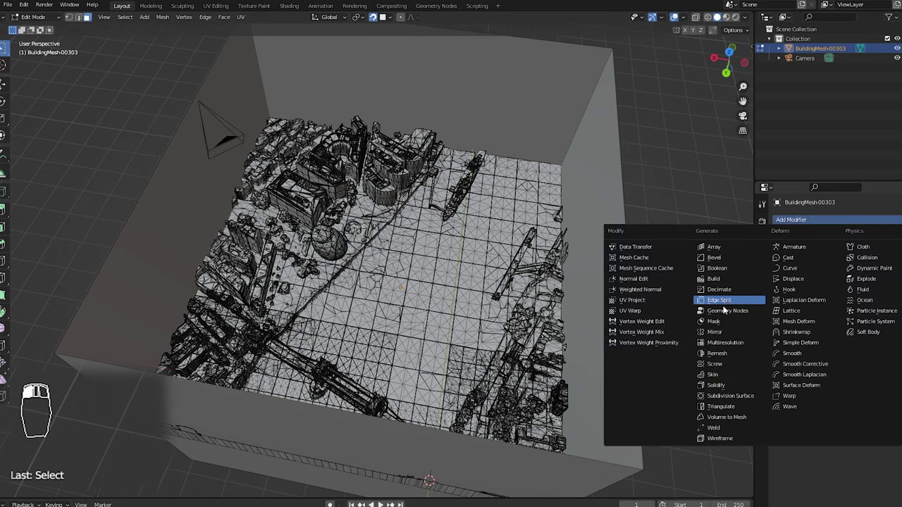
click(724, 353)
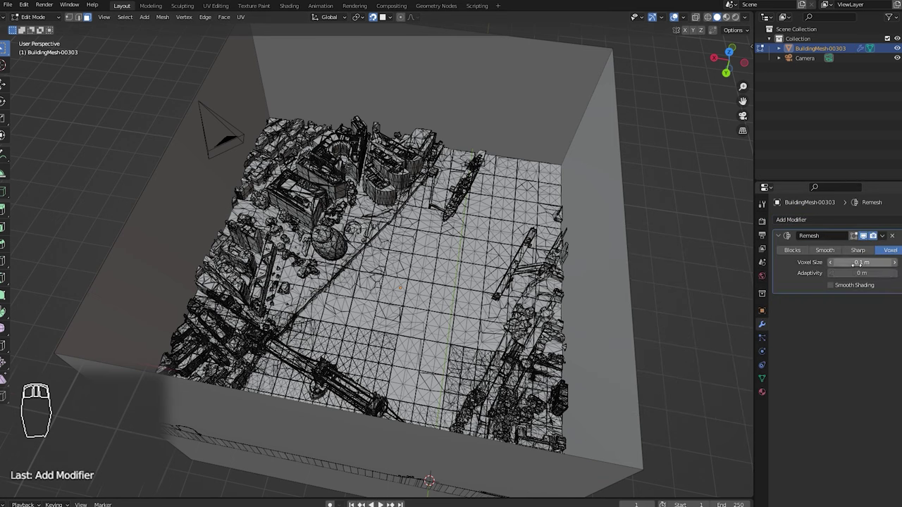
click(854, 263)
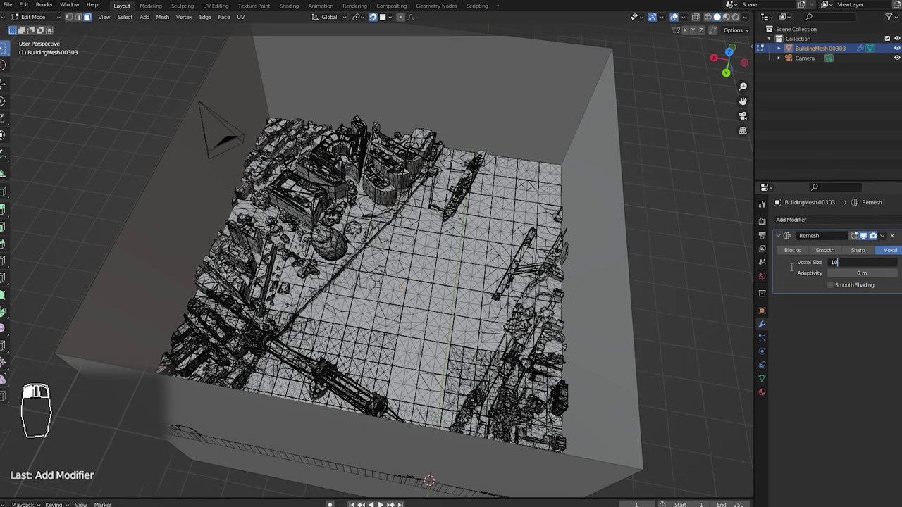
text(10)
key(Return)
Compare the remeshed model in Object Mode with the original mesh in Edit Mode, examining its surface and side walls.
middle_drag(722, 264, 664, 240)
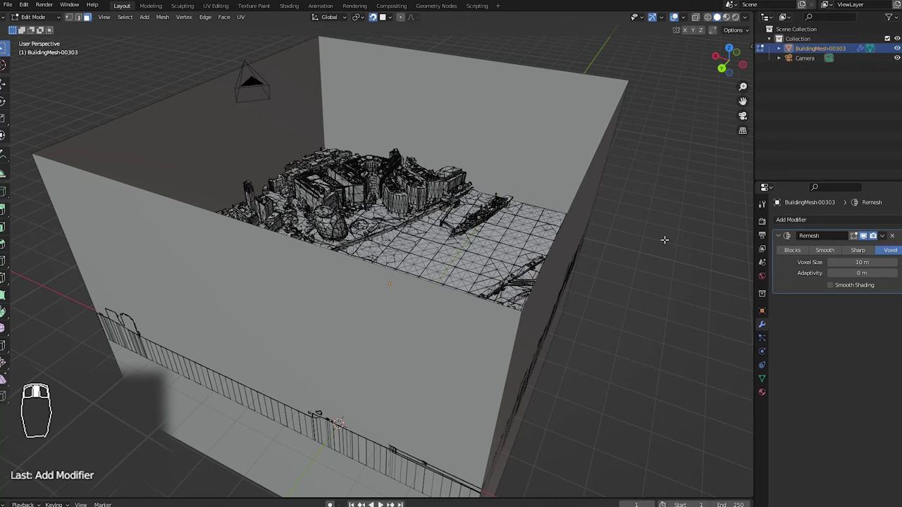
key(Tab)
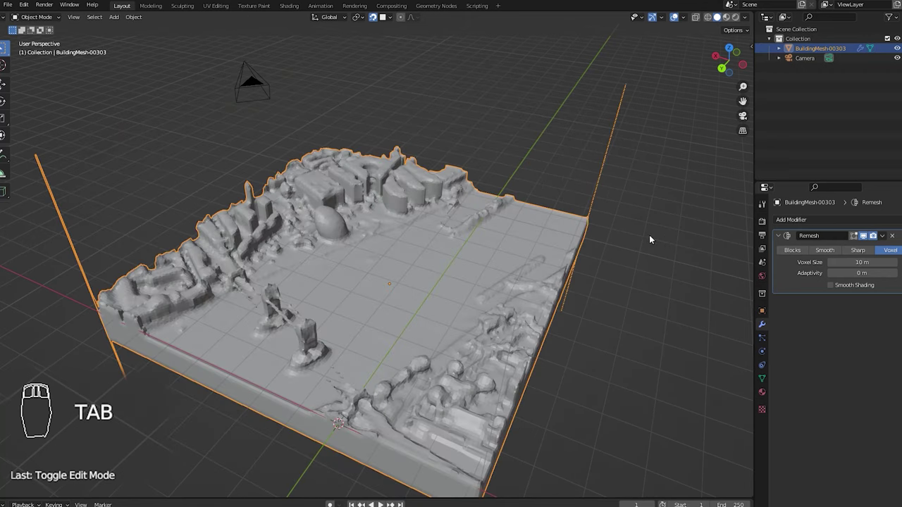
middle_drag(502, 203, 418, 263)
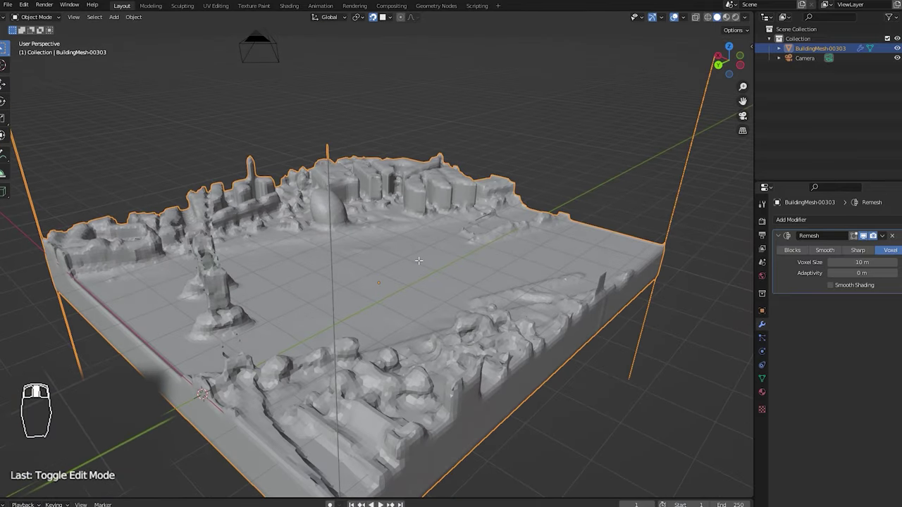
key(Tab)
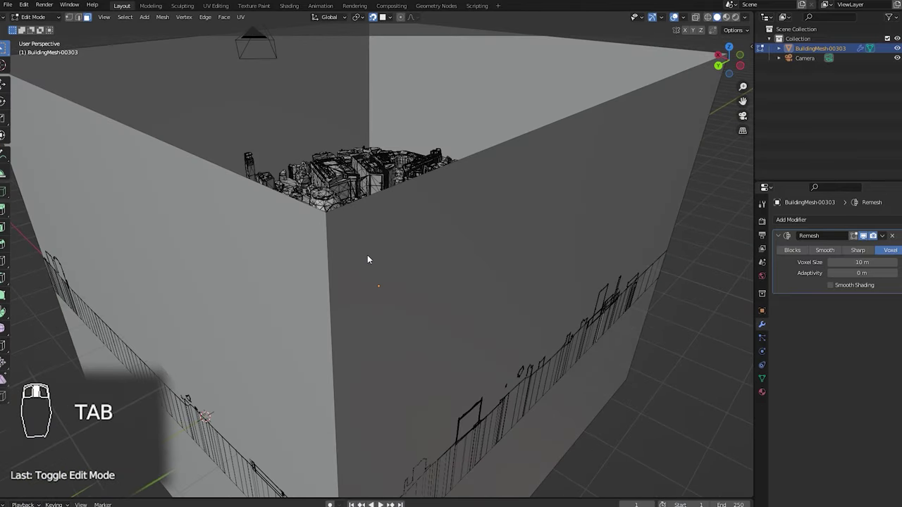
key(Tab)
middle_drag(367, 255, 375, 252)
key(Tab)
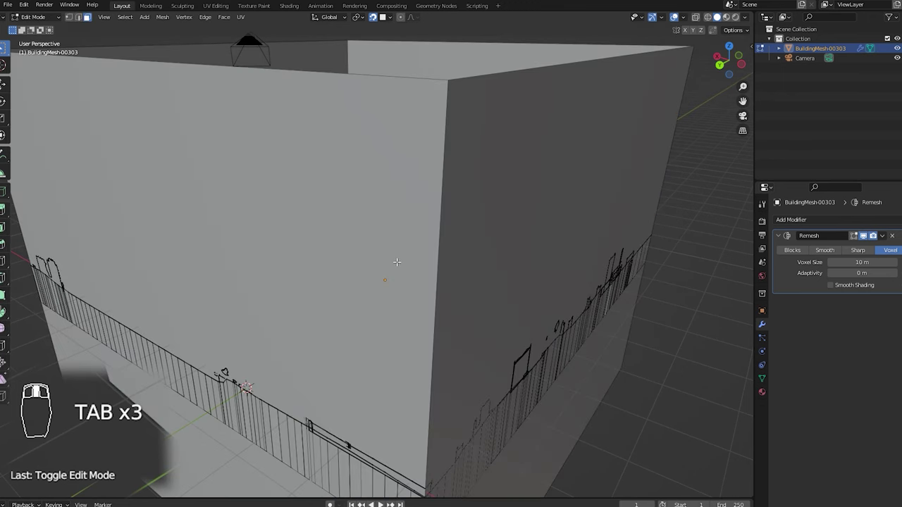
Switch to vertex selection with the viewport gizmos hidden and try to loop-select the top rim of the side walls.
scroll(398, 266, down, 4)
click(402, 271)
middle_drag(401, 271, 400, 275)
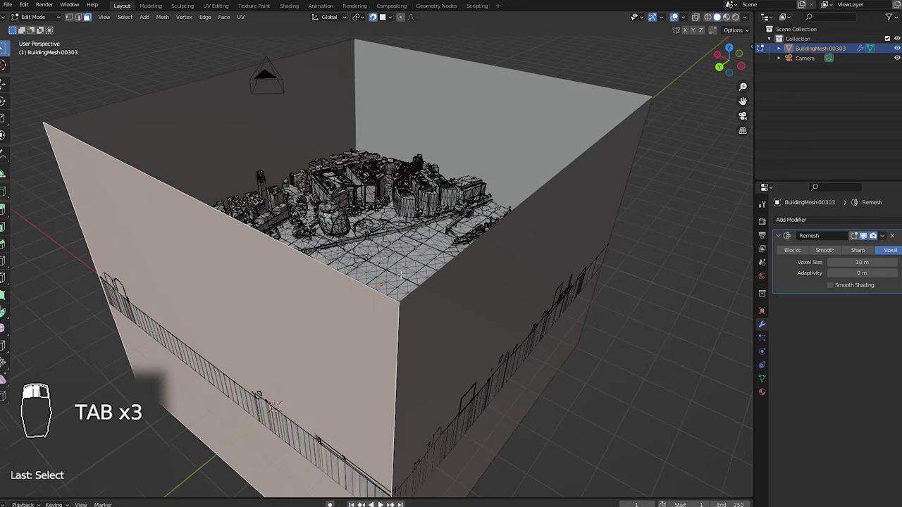
key(ctrl+1)
key(ctrl+grave)
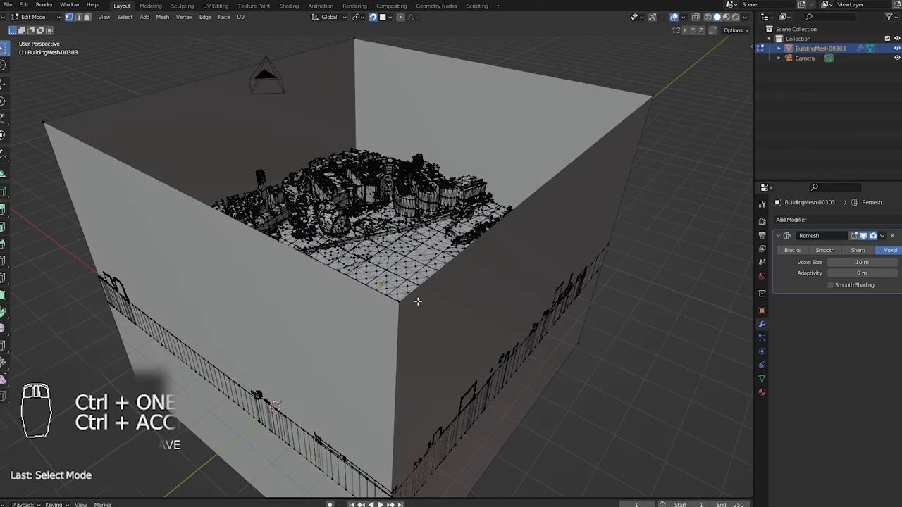
middle_drag(411, 308, 450, 294)
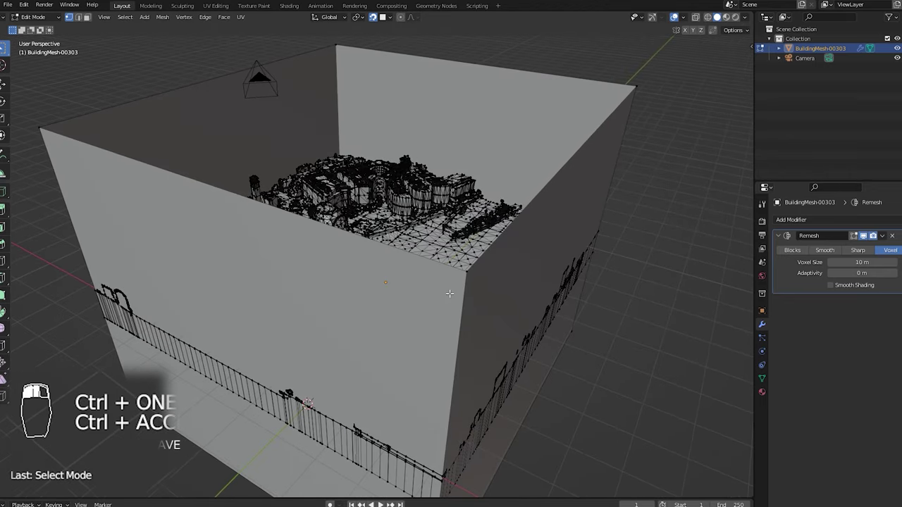
super+click(464, 277)
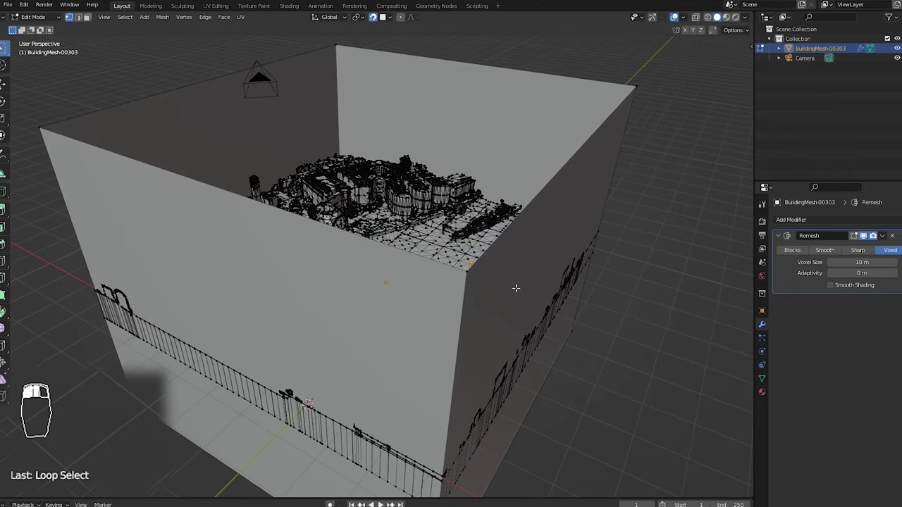
key(super)
key(super)
Select the four top corner vertices of the side walls and lower them along Z towards the buildings, turning snapping off.
click(479, 277)
middle_drag(547, 205, 542, 241)
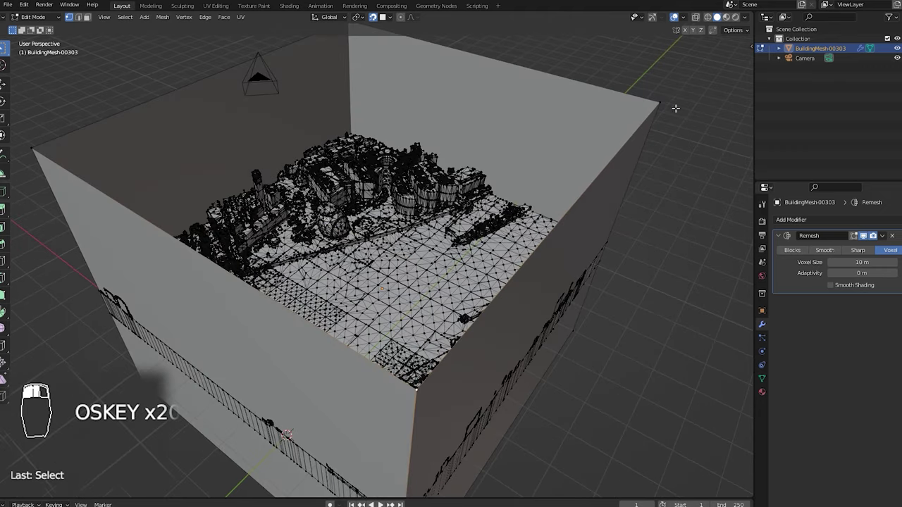
scroll(430, 143, down, 3)
click(349, 93)
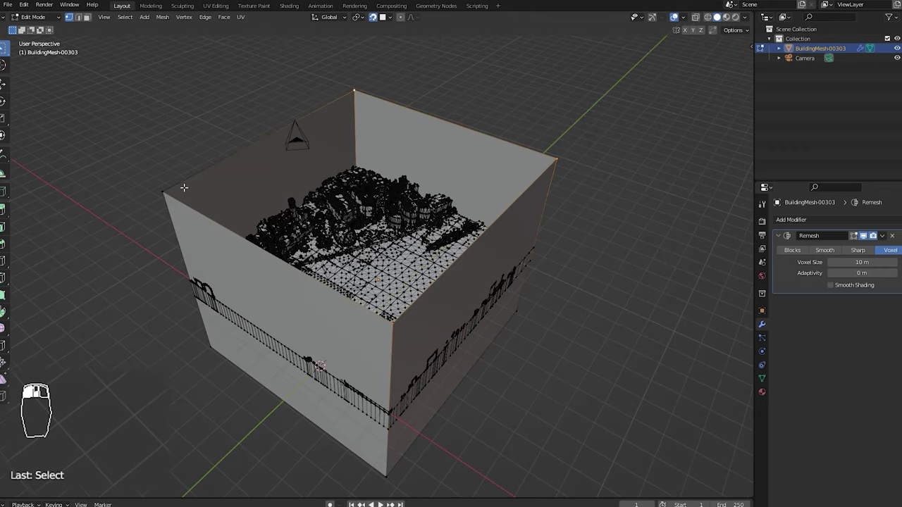
middle_drag(300, 191, 380, 168)
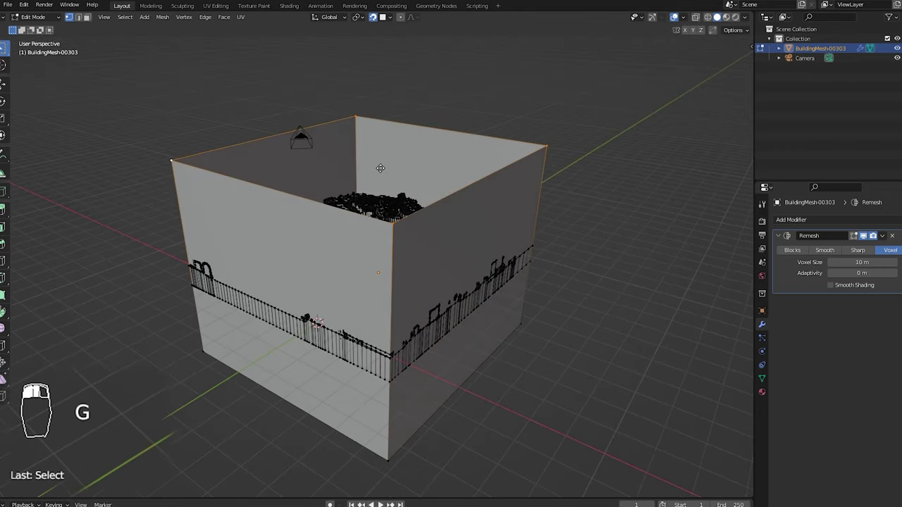
key(g)
key(z)
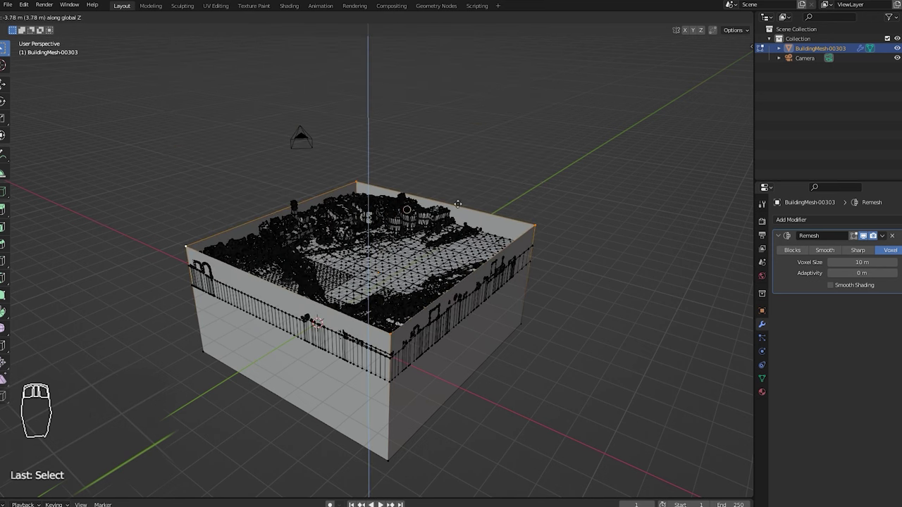
click(487, 205)
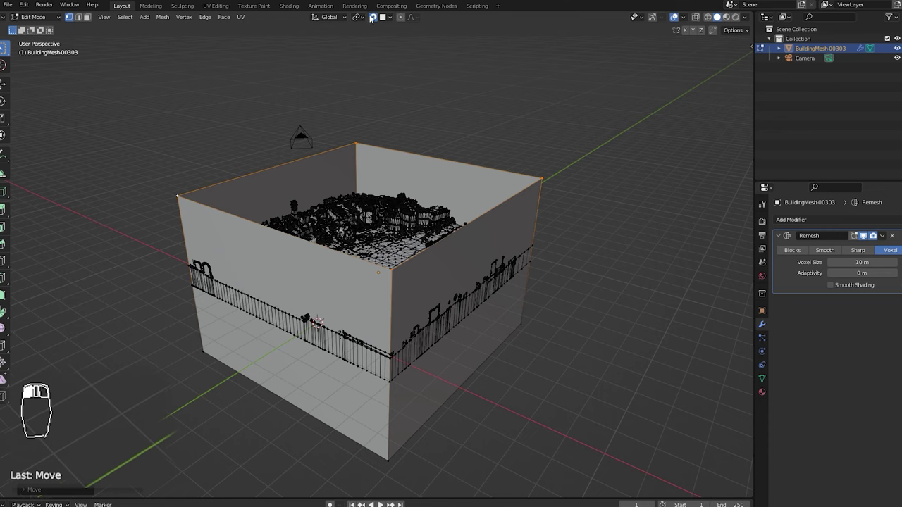
middle_drag(464, 184, 456, 223)
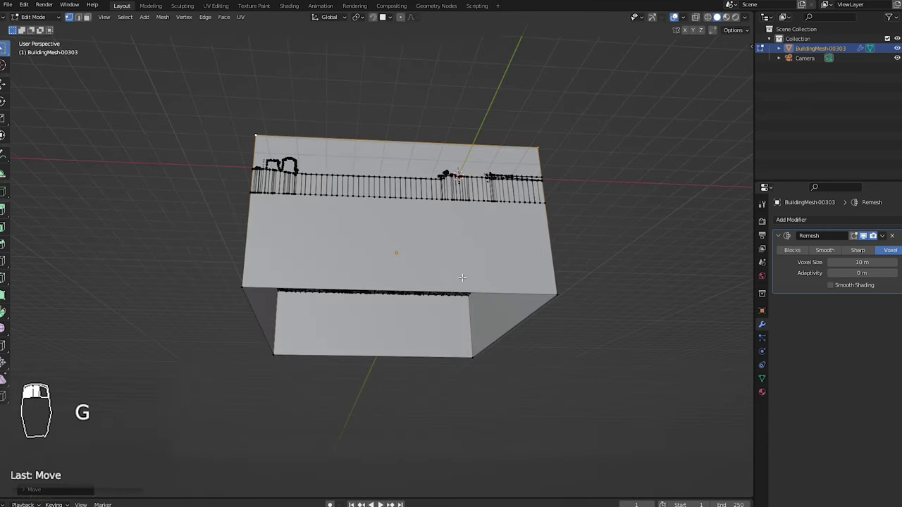
Box-select the bottom corner vertices of the side walls, raise them along Z to just below the base, and clear the selection.
middle_drag(221, 284, 226, 298)
drag(169, 275, 600, 431)
middle_drag(567, 401, 546, 409)
key(g)
key(z)
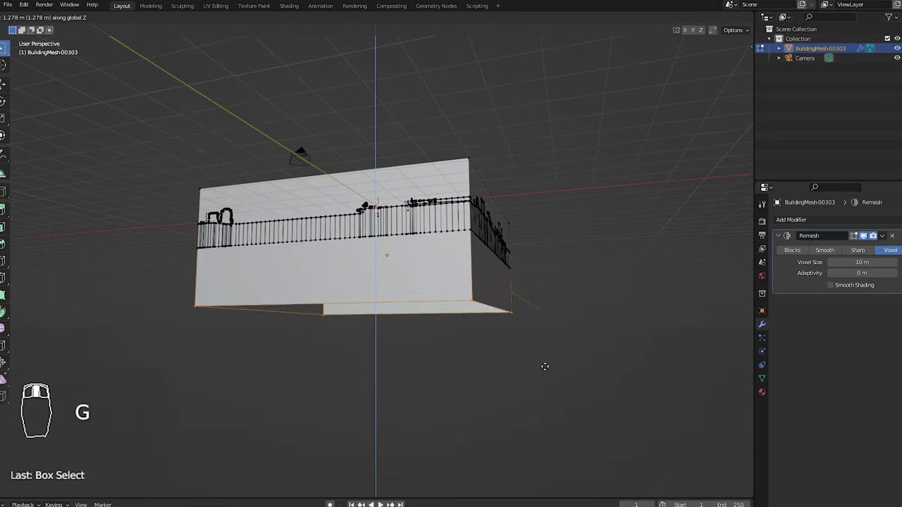
click(528, 296)
middle_drag(528, 296, 467, 341)
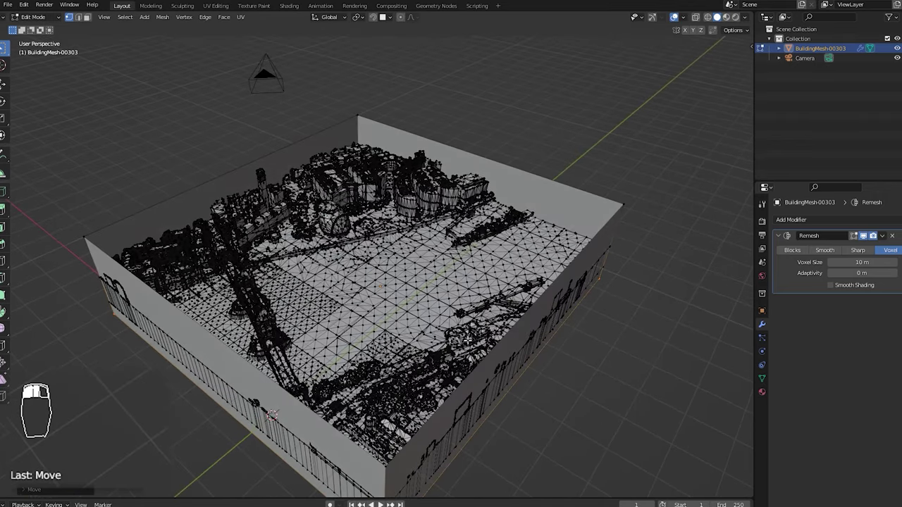
click(650, 277)
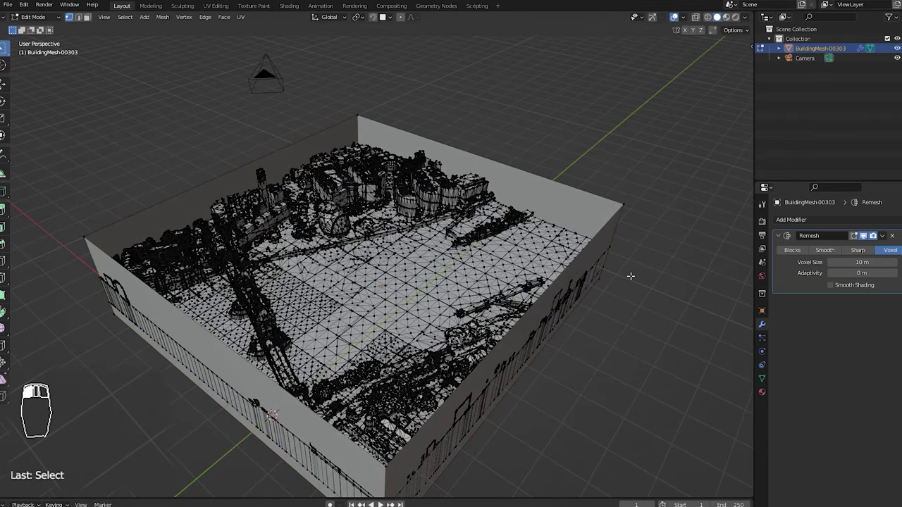
Return to Object Mode and set the Remesh modifier's voxel size to 5 m.
key(Tab)
middle_drag(578, 293, 493, 288)
click(858, 262)
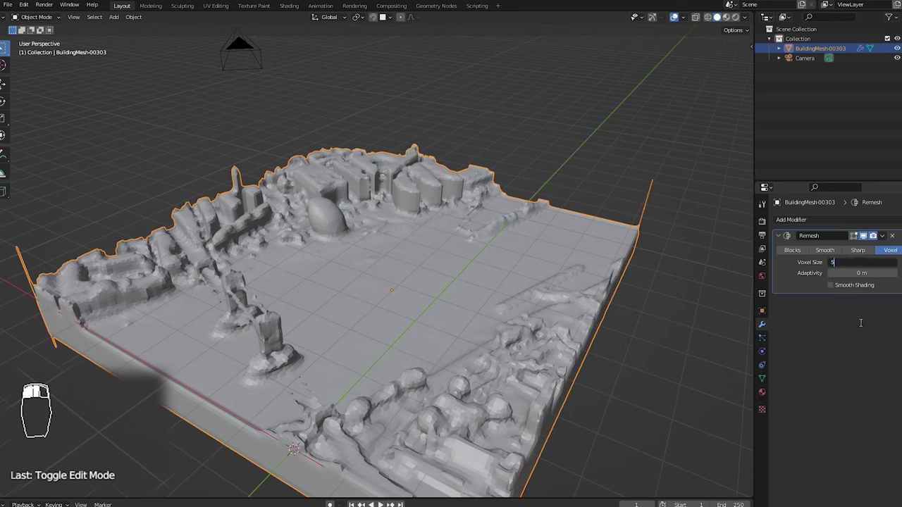
text(5)
key(Return)
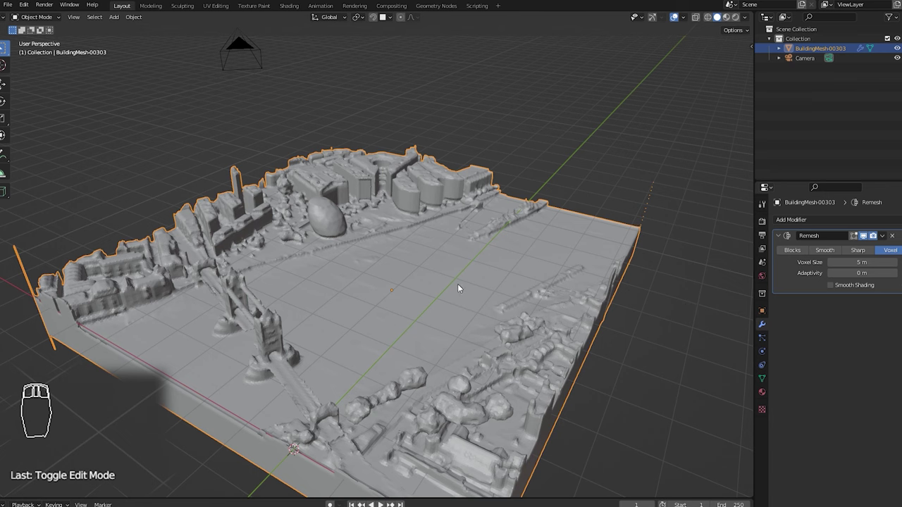
middle_drag(457, 289, 467, 270)
Refine the Remesh modifier's voxel size to 2 m and inspect the bridge, buildings and side walls.
click(858, 261)
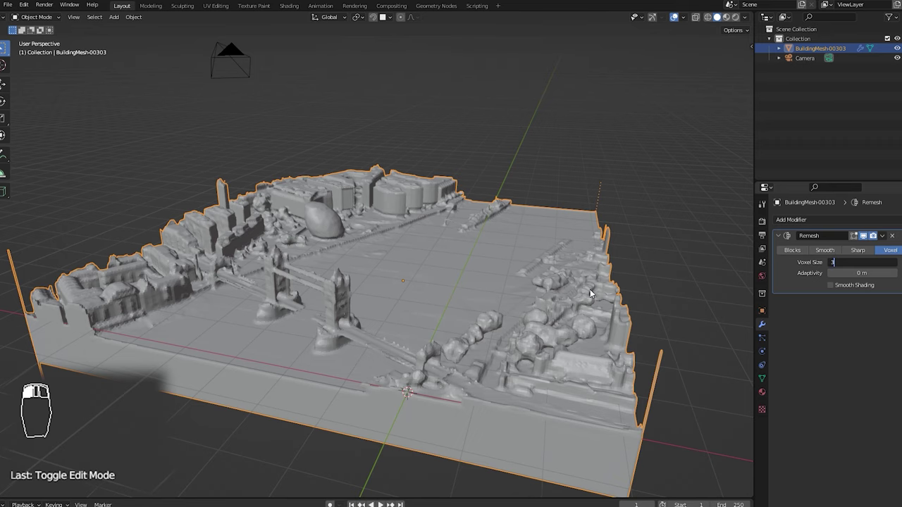
text(2)
key(Return)
middle_drag(584, 294, 406, 237)
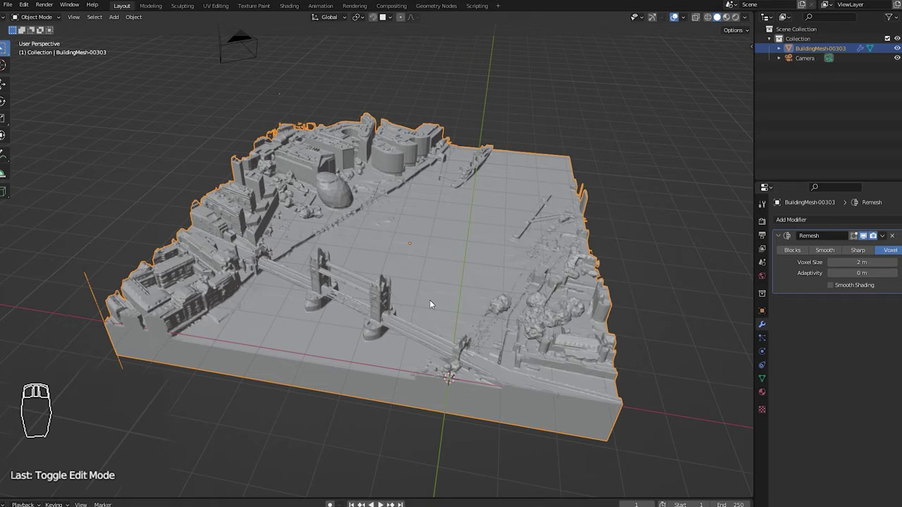
mouse_move(431, 304)
middle_down()
mouse_move(434, 328)
mouse_move(463, 365)
mouse_move(474, 347)
mouse_move(474, 305)
mouse_move(427, 280)
mouse_move(431, 332)
mouse_move(446, 358)
mouse_move(449, 310)
mouse_move(429, 305)
mouse_move(469, 310)
mouse_move(484, 298)
mouse_move(442, 293)
mouse_move(523, 305)
mouse_move(424, 313)
middle_up()
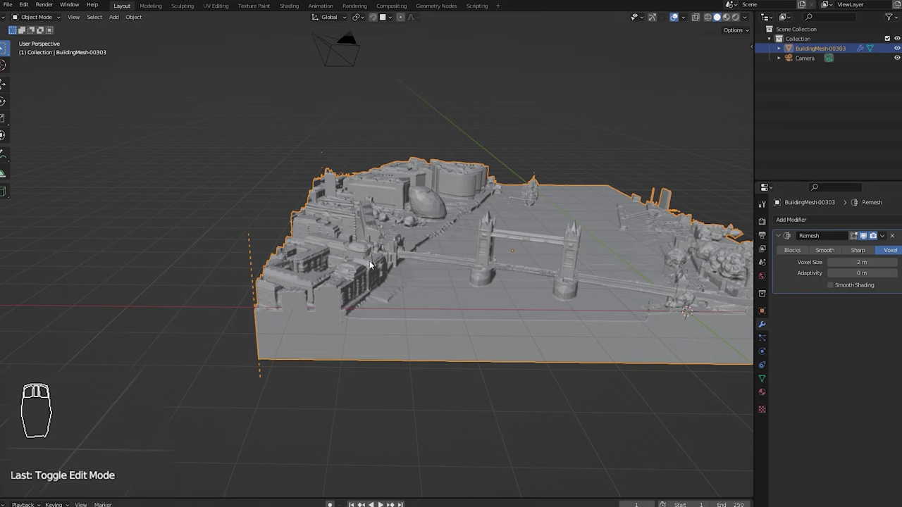
mouse_move(332, 260)
middle_down()
mouse_move(336, 243)
mouse_move(327, 250)
middle_up()
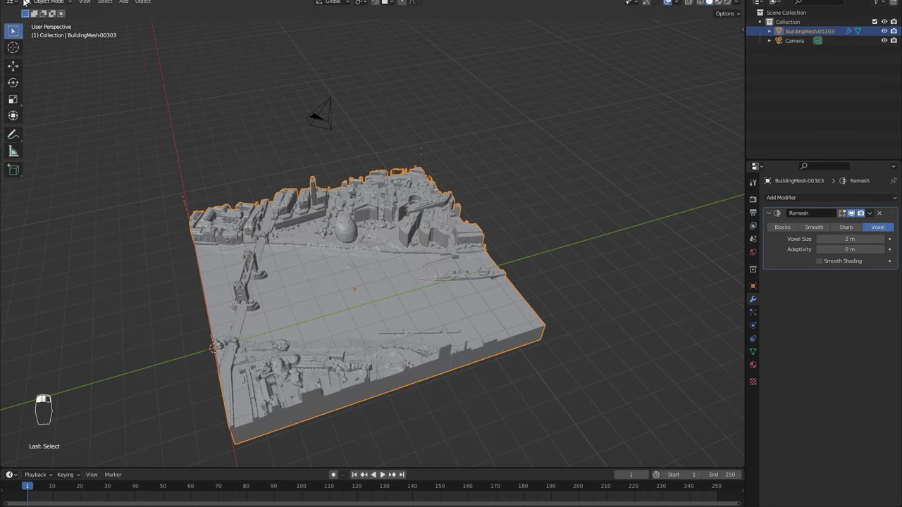
Export the remeshed model as londonblend.stl to the EARTH folder with modifiers applied.
click(25, 2)
mouse_move(77, 125)
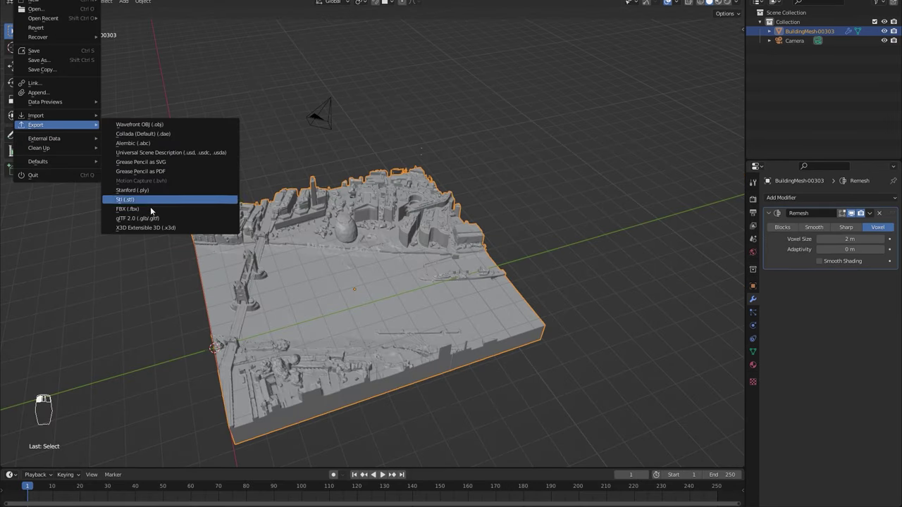
click(131, 200)
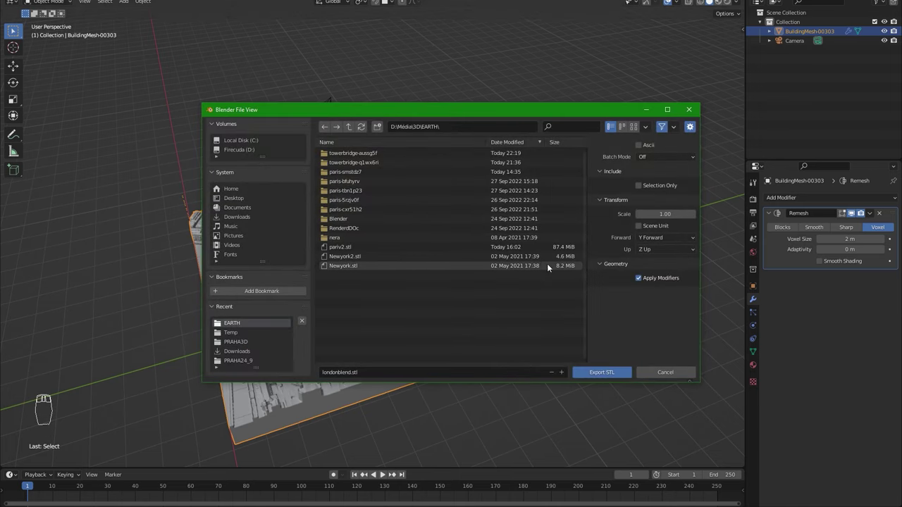
click(600, 372)
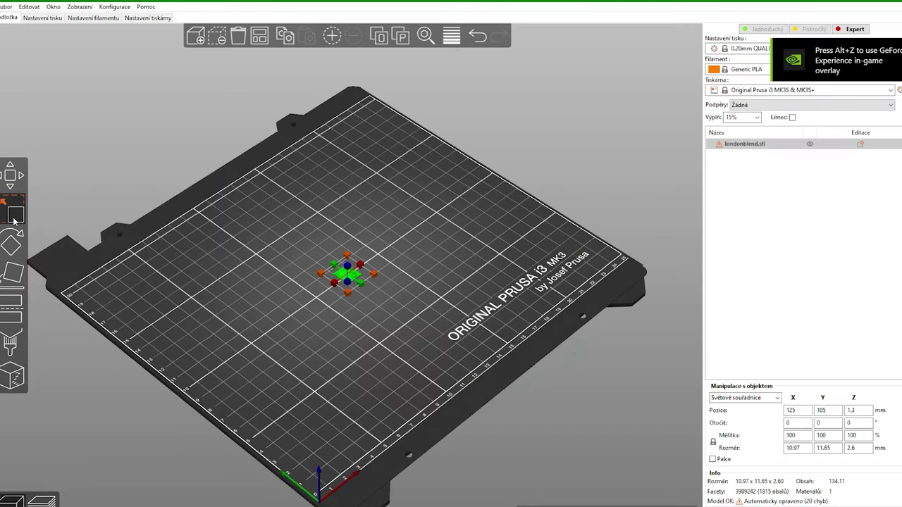
In PrusaSlicer, scale londonblend.stl uniformly to about 894%, roughly 98 × 104 × 23 mm.
drag(373, 274, 588, 292)
scroll(418, 282, up, 3)
middle_drag(419, 282, 381, 271)
drag(478, 339, 360, 333)
scroll(427, 395, up, 5)
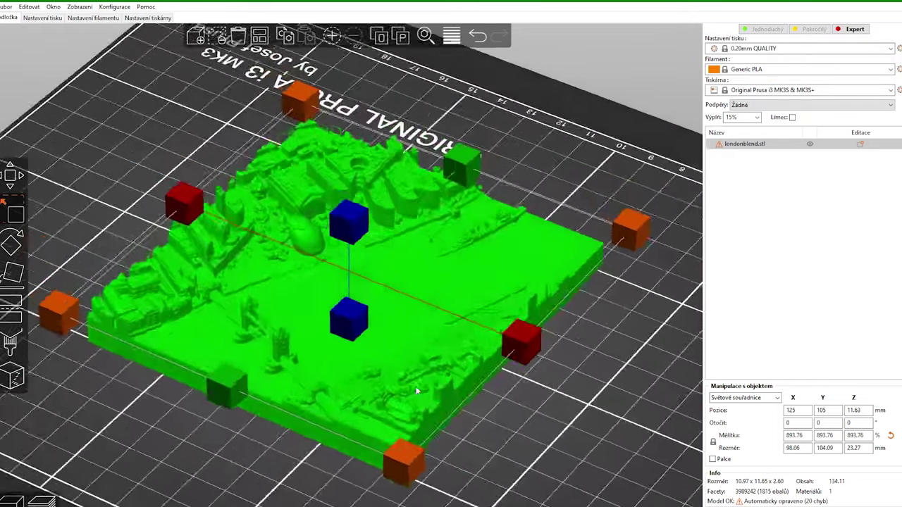
Inspect the scaled model from above and from the side, and start a horizontal cut through it.
drag(426, 399, 426, 365)
scroll(550, 394, down, 2)
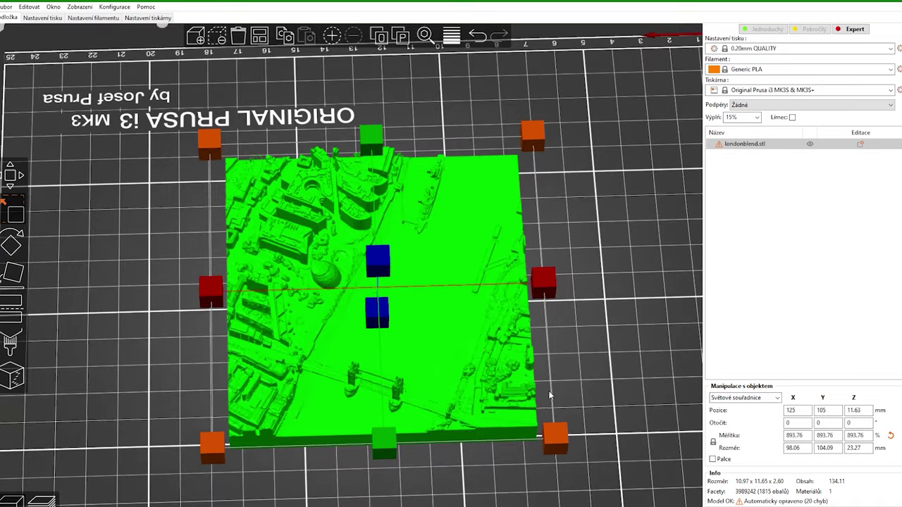
drag(550, 394, 227, 272)
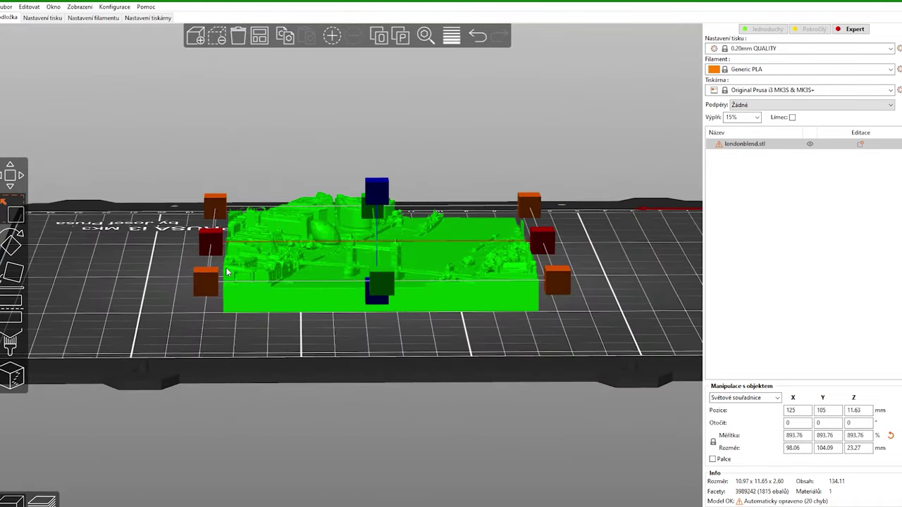
click(20, 273)
click(11, 301)
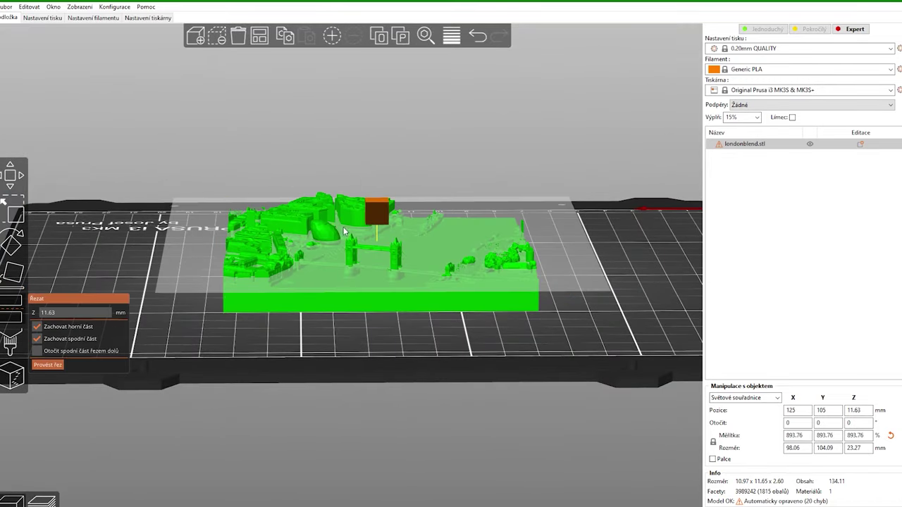